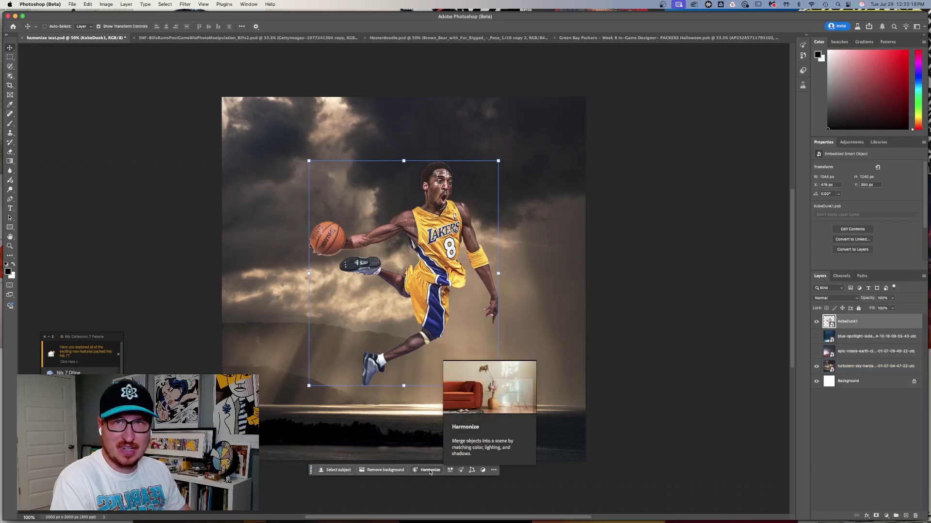
- Preview the stormy sky, space and blue spotlight backgrounds behind the basketball player by toggling their visibility, ending on the stormy sky
scroll(438, 293, "left", 5)
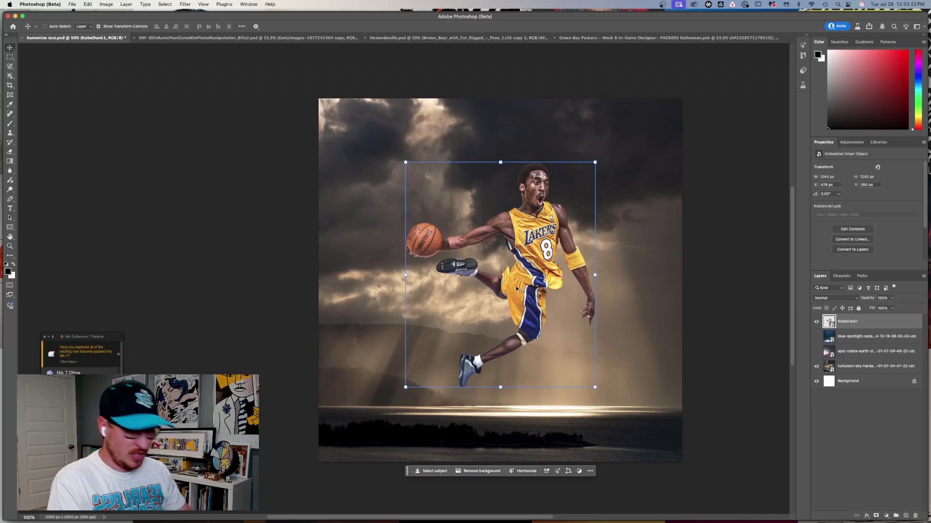
scroll(517, 290, "up", 2)
scroll(512, 260, "left", 5)
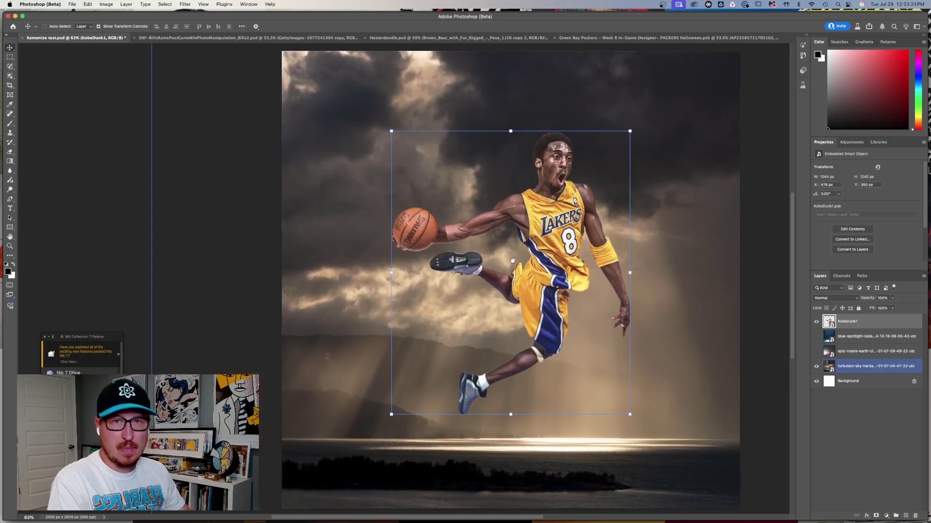
left_click_drag(817, 337, 816, 365)
left_click(816, 366)
left_click(817, 337)
left_click(816, 351)
left_click(816, 366)
left_click(816, 366)
left_click(816, 337)
left_click(816, 336)
left_click(816, 366)
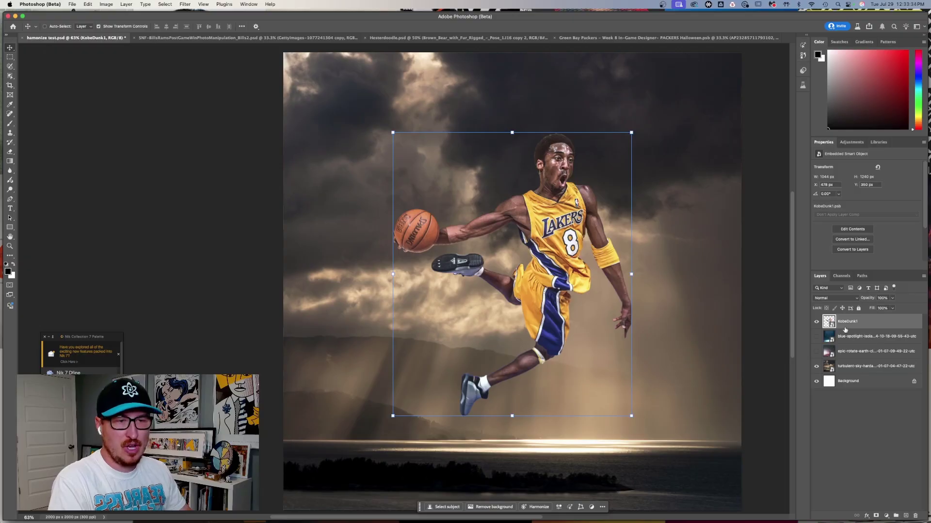
- Nudge the KobeDunk1 player slightly upward and harmonize it with the stormy sky background
left_click_drag(553, 248, 552, 238)
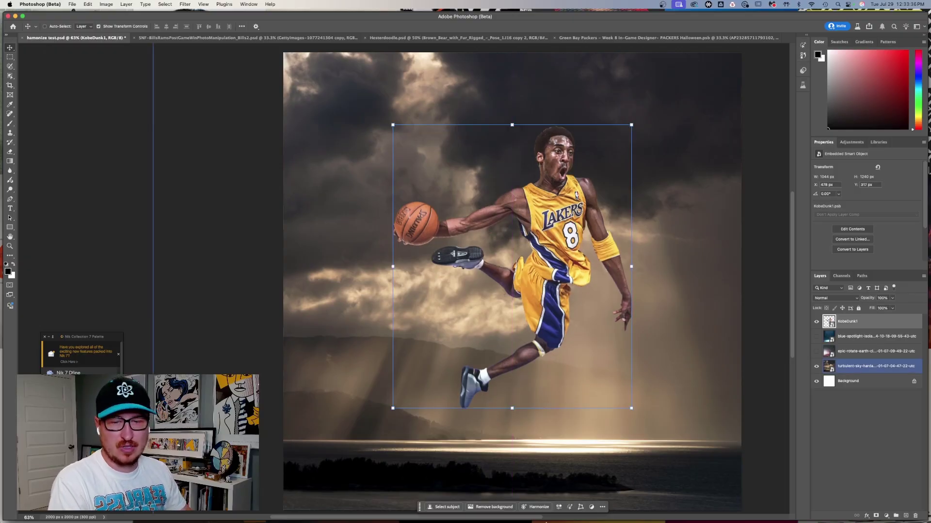
left_click(538, 504)
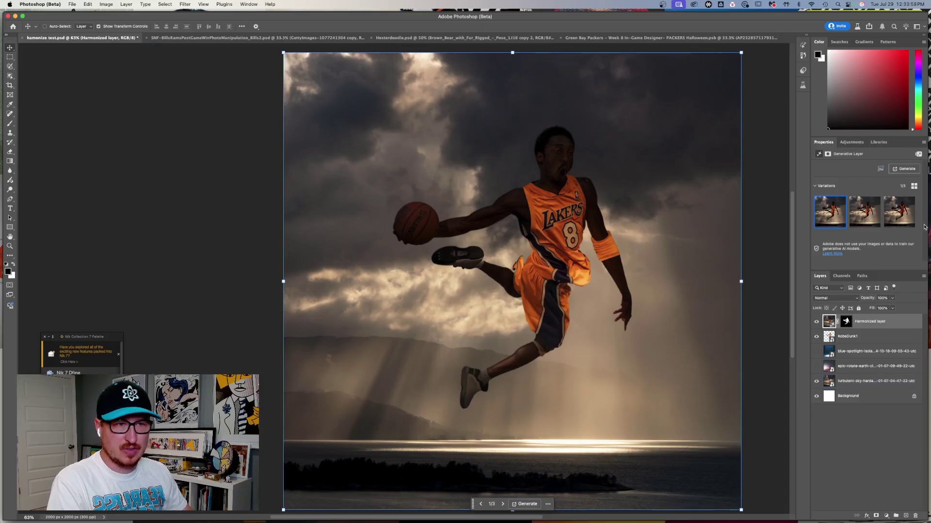
- Choose the third harmonized variation and set its layer opacity to 30%, comparing the player with and without it
left_click(865, 212)
left_click(899, 212)
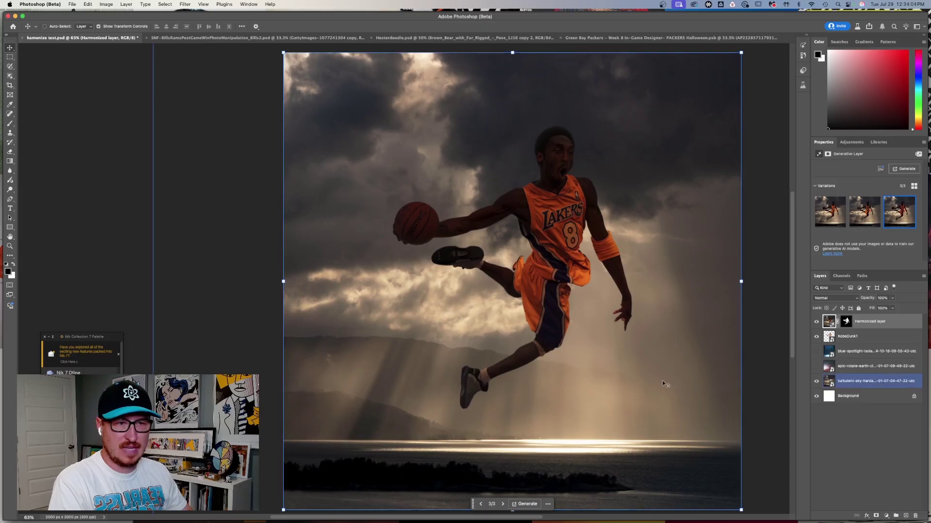
key("5")
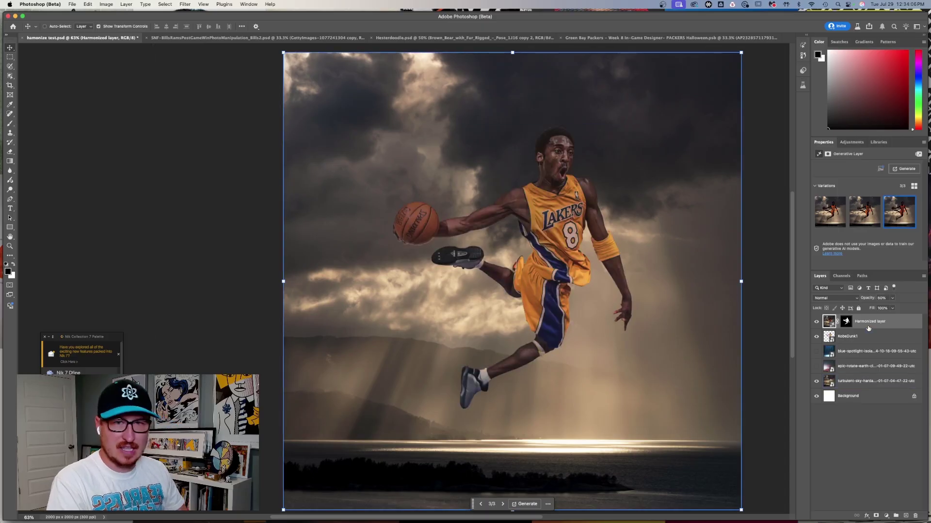
key("3")
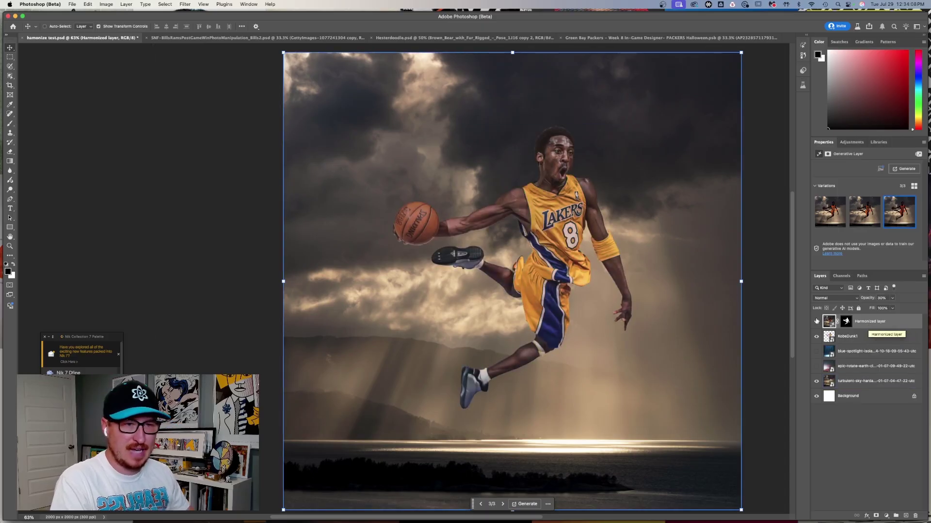
left_click(816, 322)
left_click(816, 322)
- Swap the stormy sky for the space background, hide the first harmonized layer, and harmonize the KobeDunk1 layer with the new scene
left_click(816, 384)
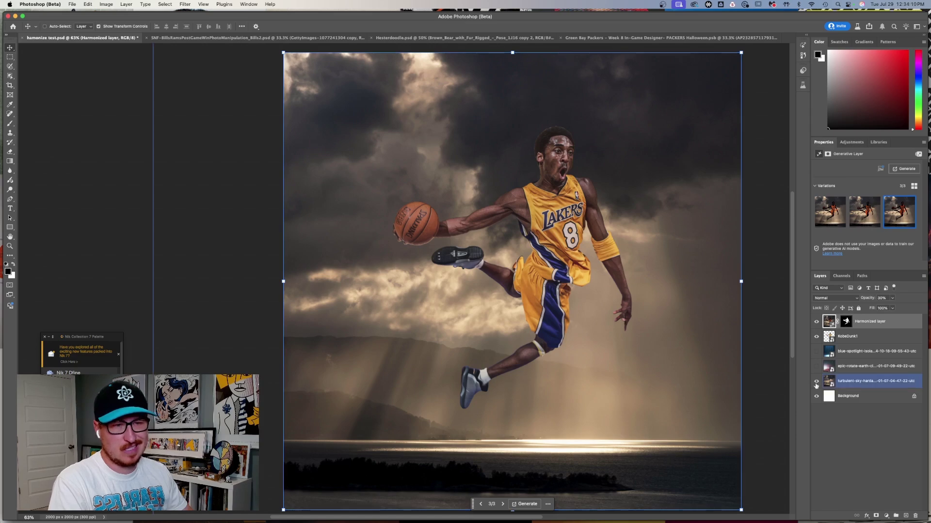
left_click(816, 381)
left_click(816, 365)
left_click(816, 322)
left_click(854, 336)
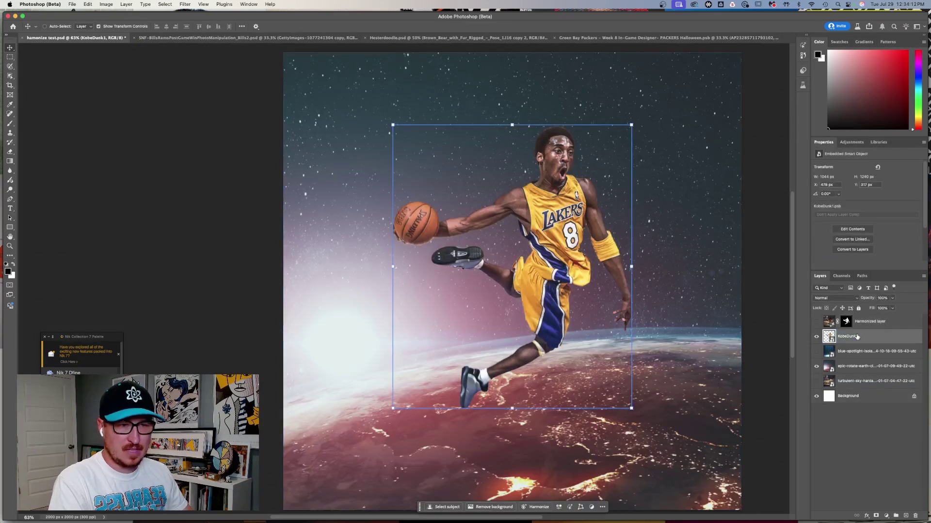
left_click(537, 507)
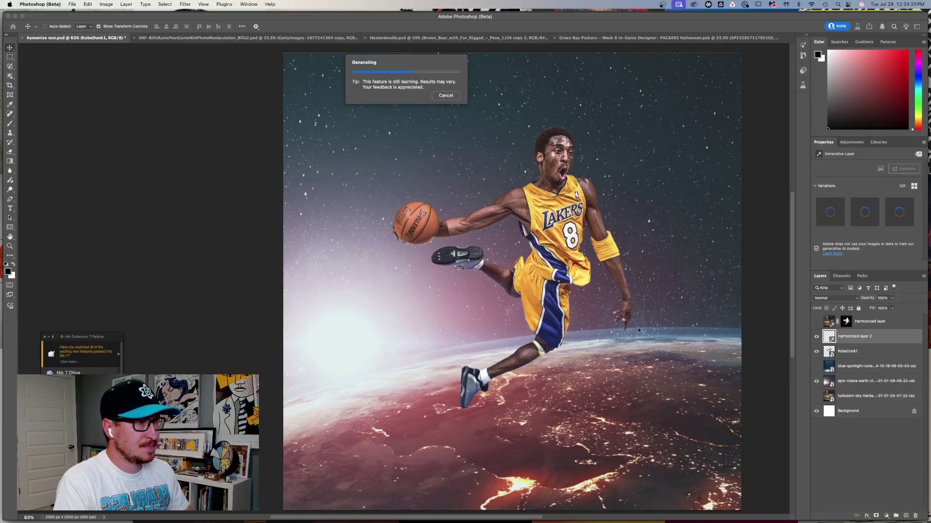
left_click(45, 338)
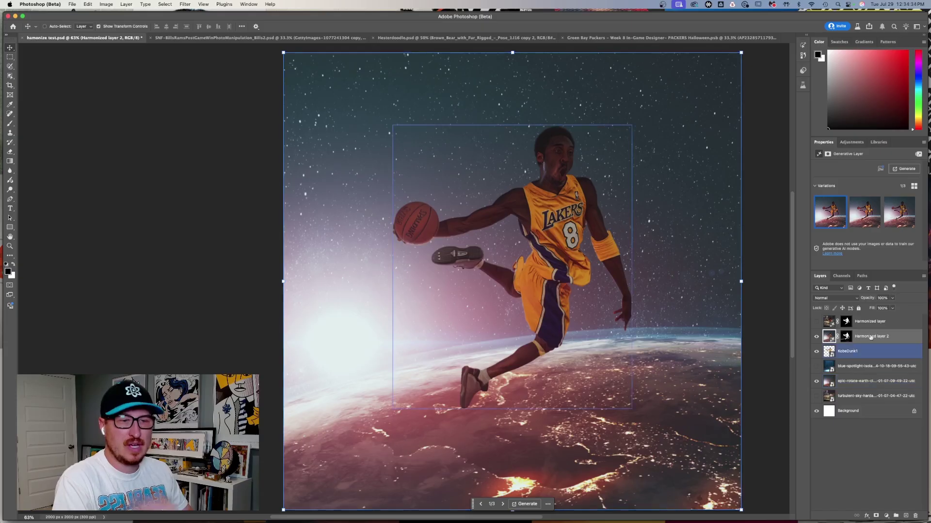
- Compare the variations for the space scene, choose the second one, and set the harmonized layer's opacity to 50%
left_click(864, 212)
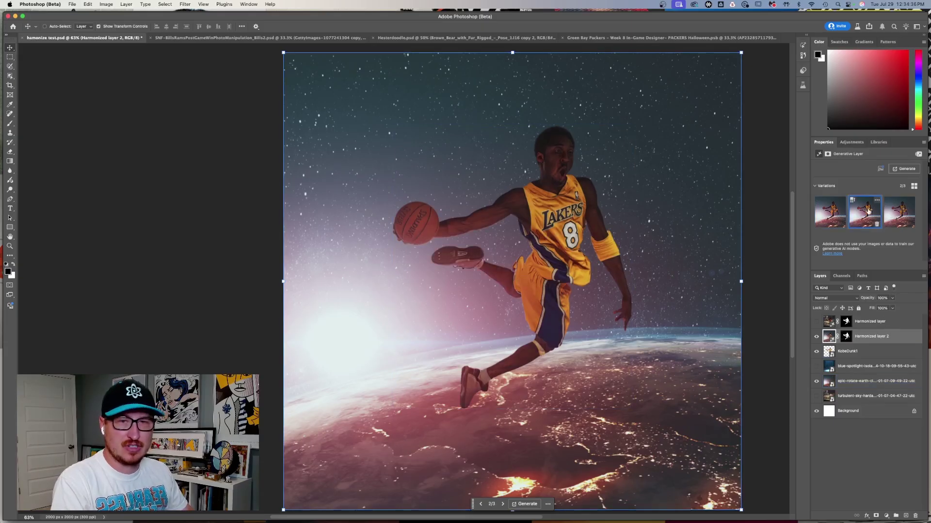
left_click(899, 211)
left_click(865, 212)
left_click(830, 212)
left_click(864, 212)
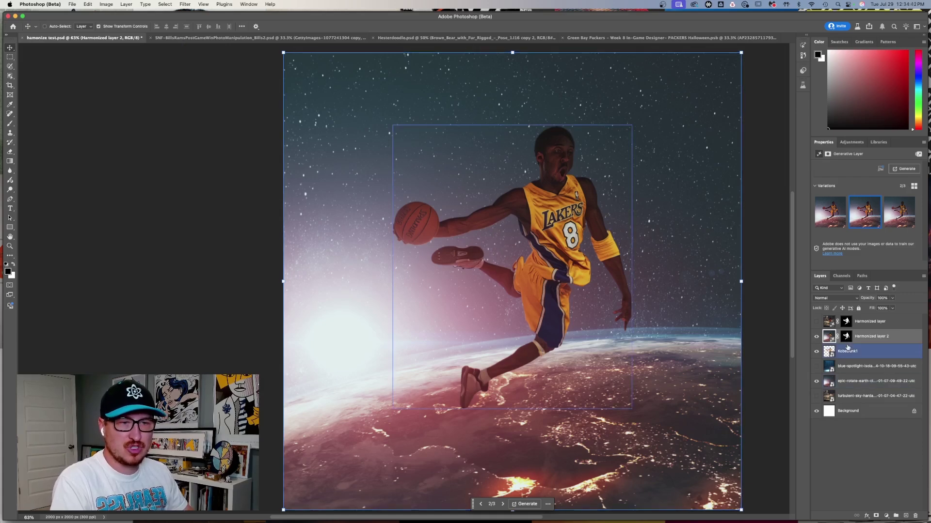
key("5")
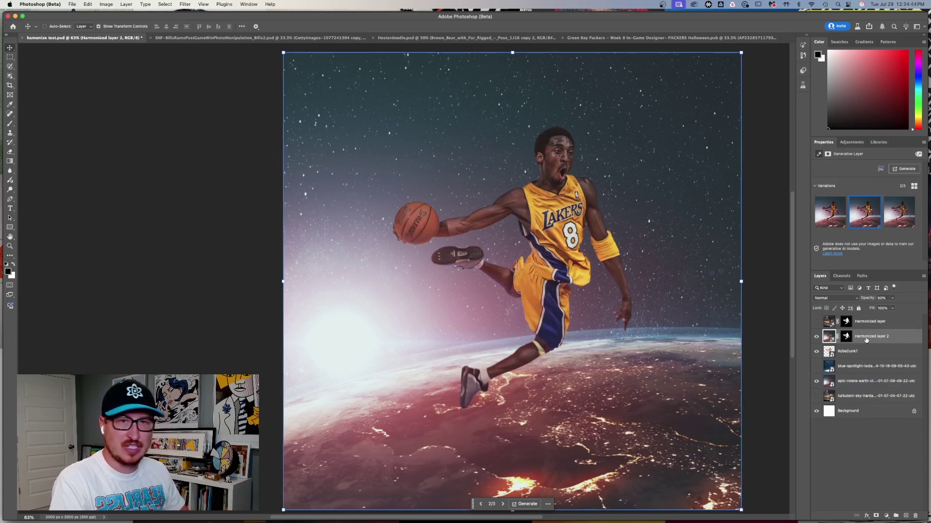
- Compare the player before and after harmonizing in the space scene by toggling Harmonized layer 2
left_click(816, 336)
left_click(817, 337)
left_click(817, 337)
left_click(817, 337)
left_click(816, 339)
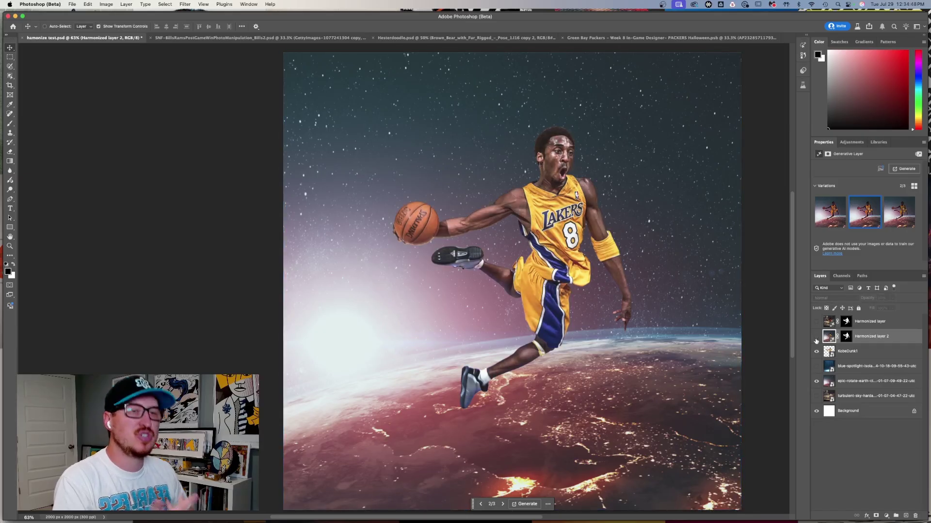
left_click(816, 337)
- Hide Harmonized layer 2, replace the space background with the blue spotlight one, and harmonize the KobeDunk1 layer with it
left_click(816, 337)
left_click(853, 381)
left_click(816, 381)
left_click(816, 366)
left_click(839, 366)
left_click(847, 351)
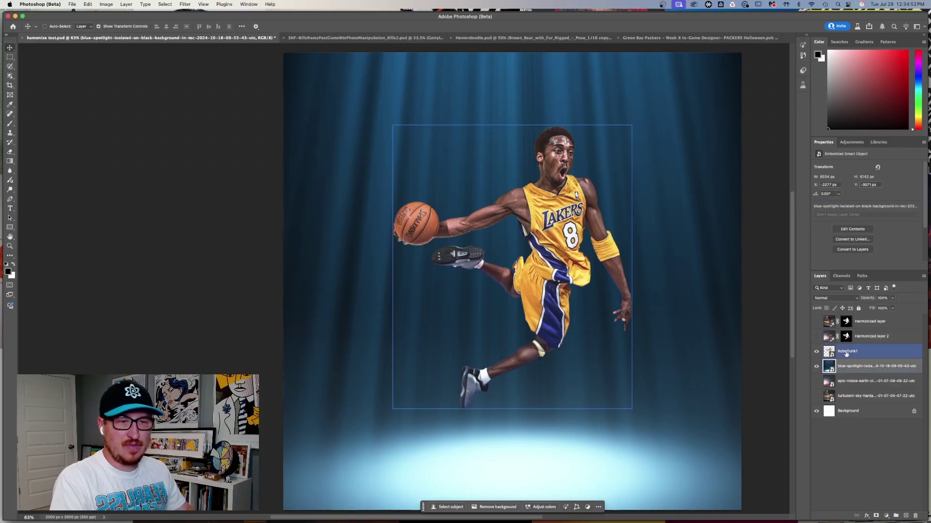
left_click(538, 507)
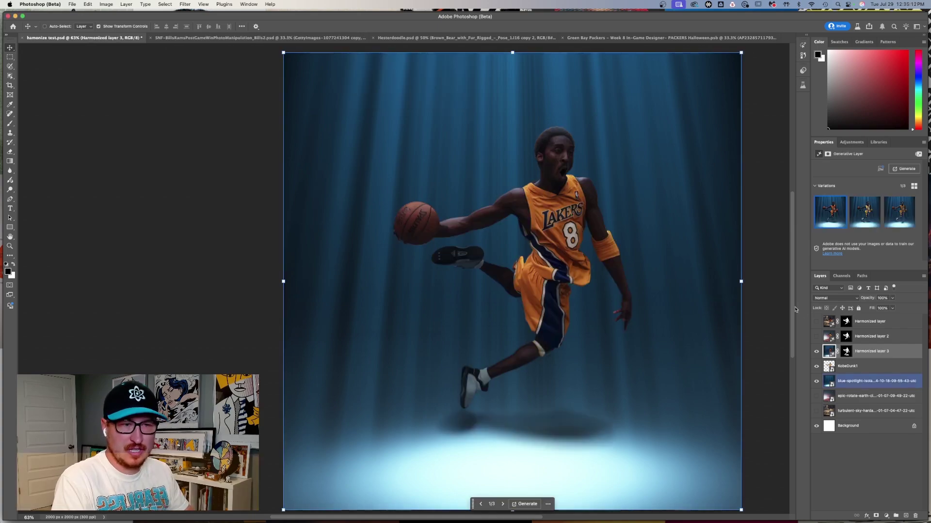
- Choose the third spotlight variation, clip Harmonized layer 3 to the KobeDunk1 layer, and set its opacity to 75%
left_click(864, 211)
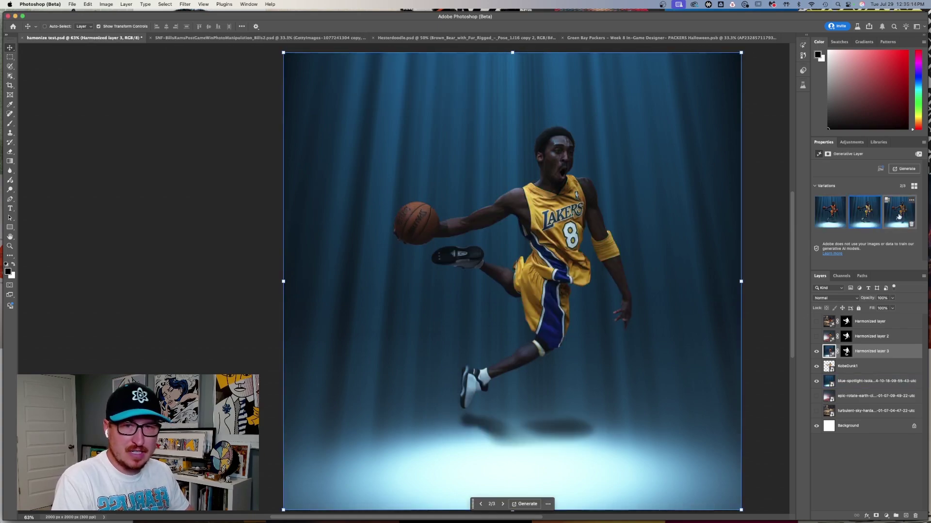
left_click(897, 218)
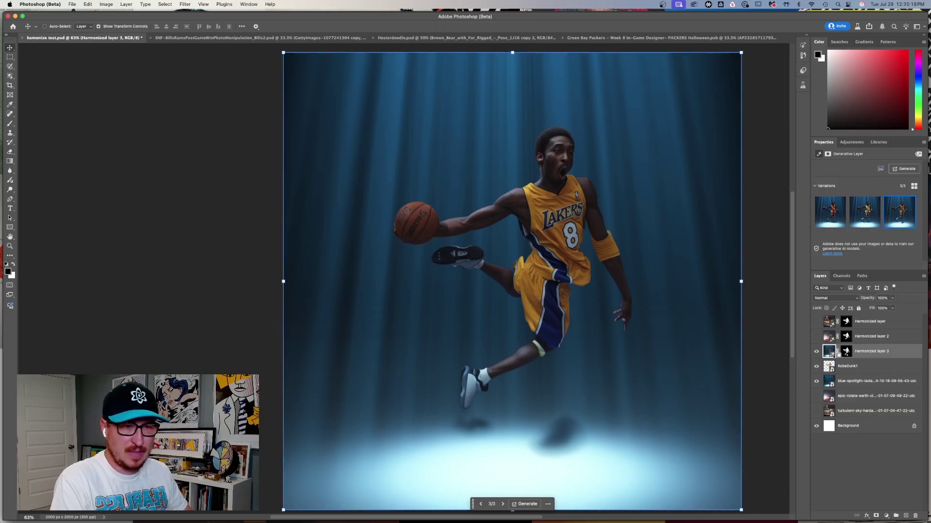
left_click(835, 359, "alt")
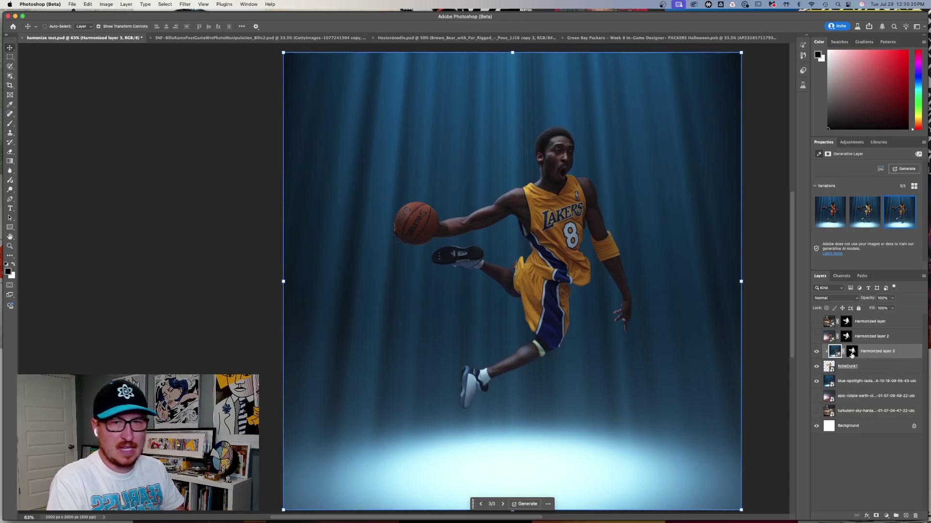
key("5")
key("7")
key("5")
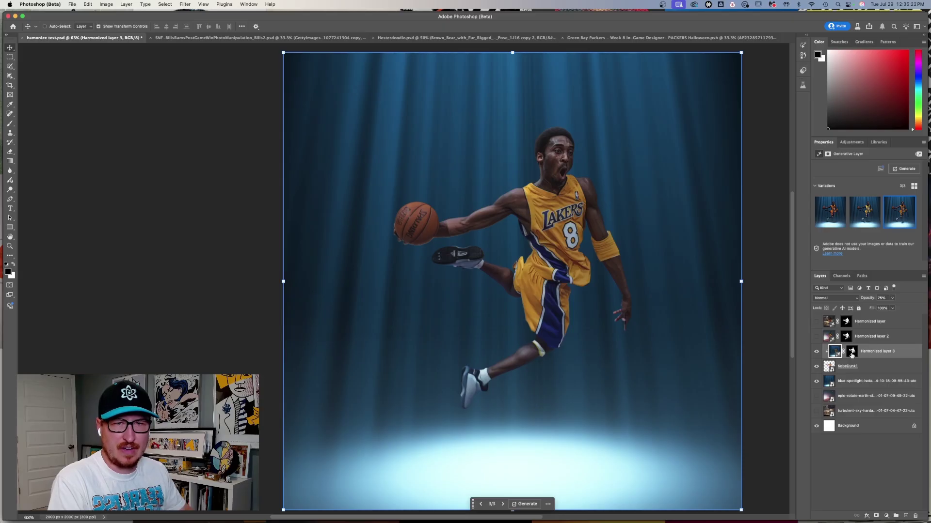
- Compare the player before and after harmonizing in the spotlight scene by toggling Harmonized layer 3
left_click(817, 352)
left_click(817, 352)
left_click(817, 352)
left_click(817, 352)
left_click(817, 352)
left_click(817, 351)
left_click(817, 352)
left_click(817, 351)
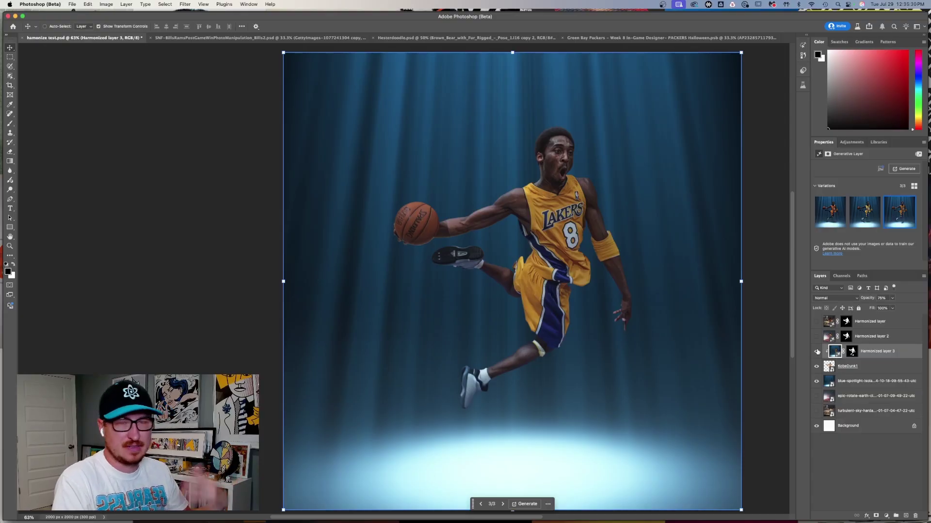
left_click(862, 381)
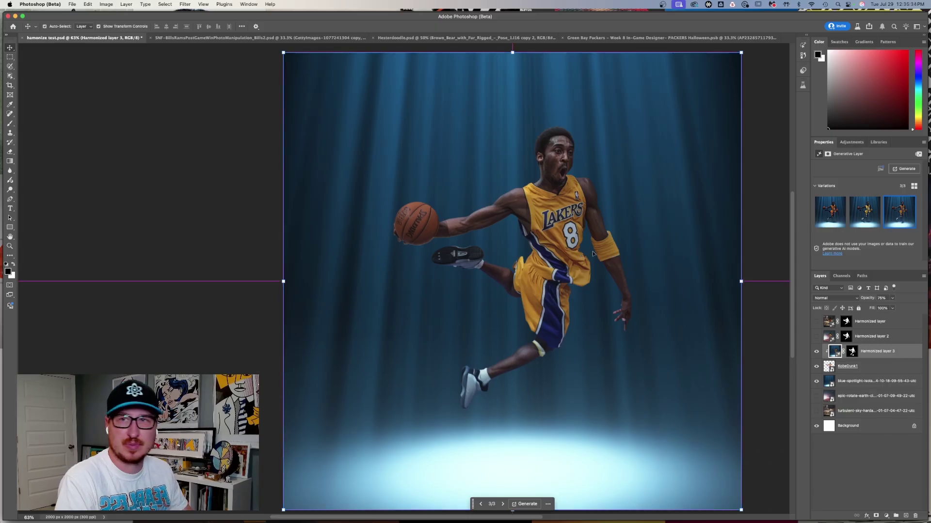
key("ctrl+Tab")
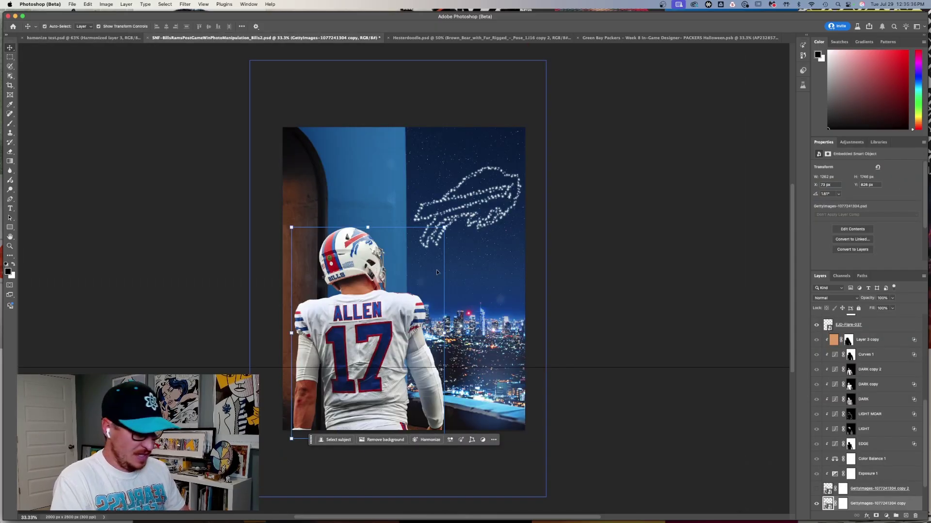
scroll(436, 269, "up", 3)
left_click_drag(397, 252, 557, 266)
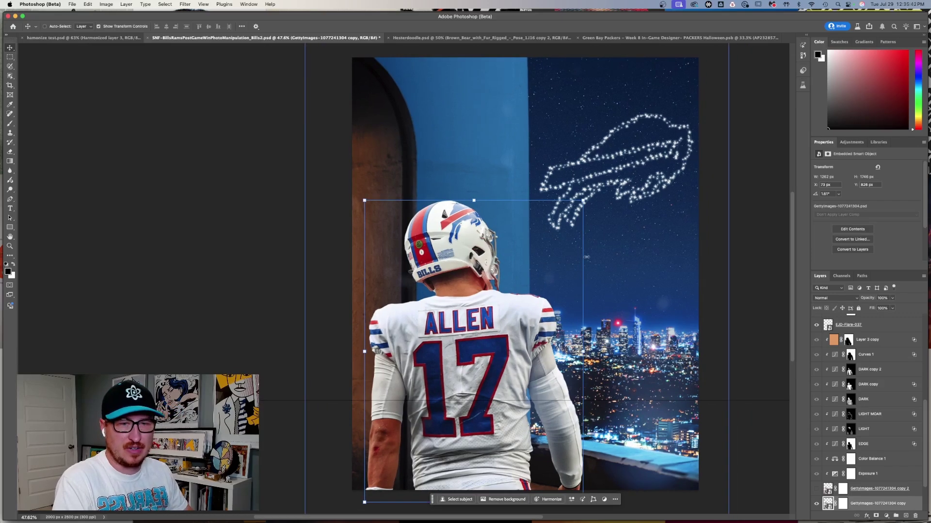
left_click(816, 489)
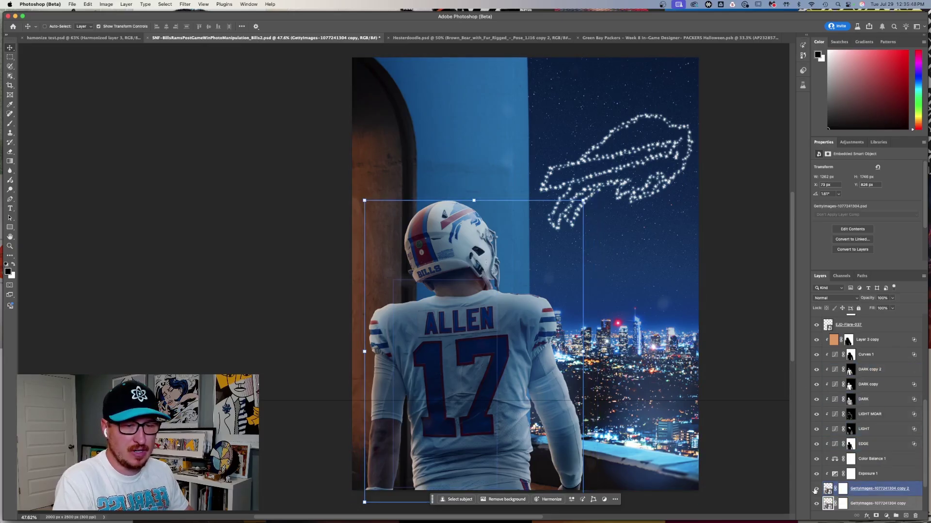
left_click(816, 489)
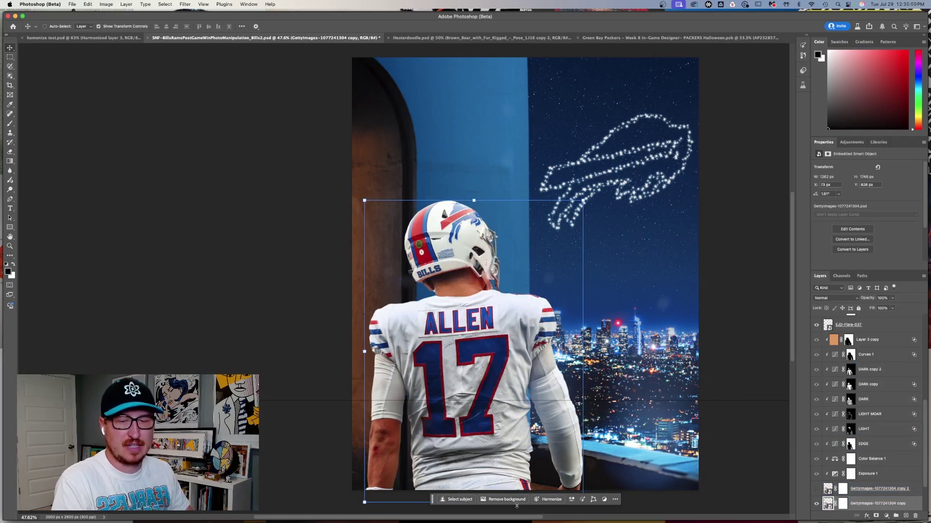
left_click(544, 500)
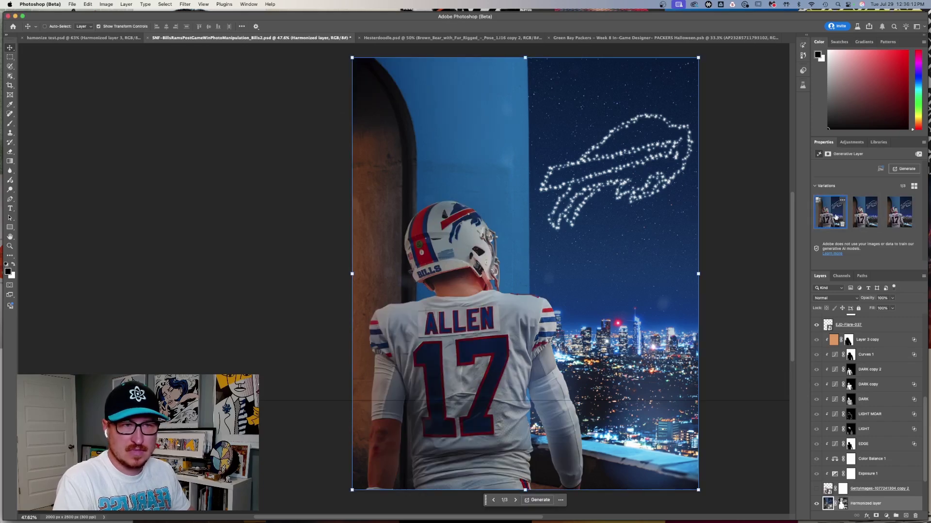
left_click(867, 218)
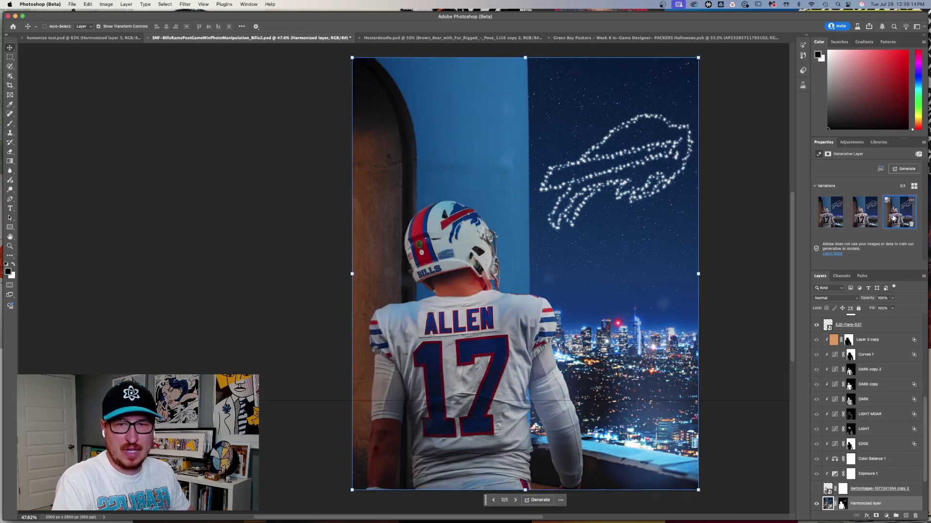
left_click(832, 217)
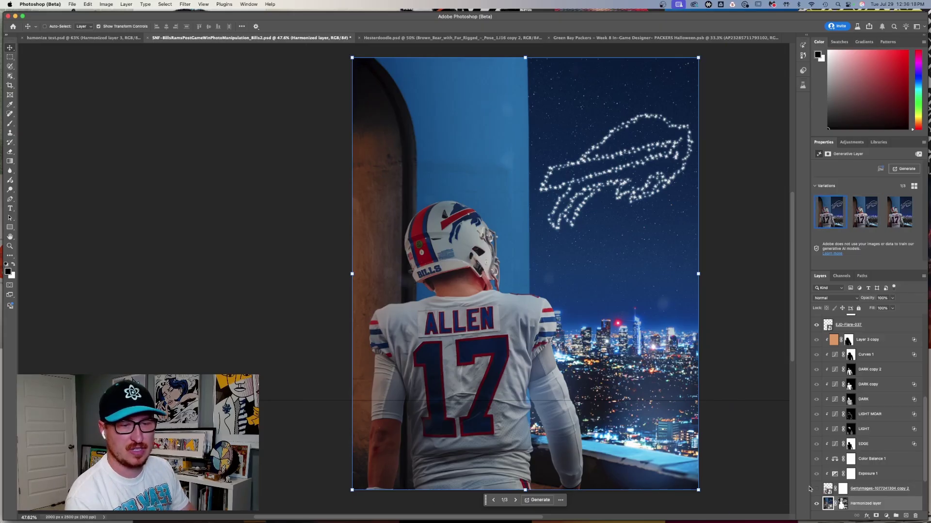
left_click(817, 489)
left_click(817, 489)
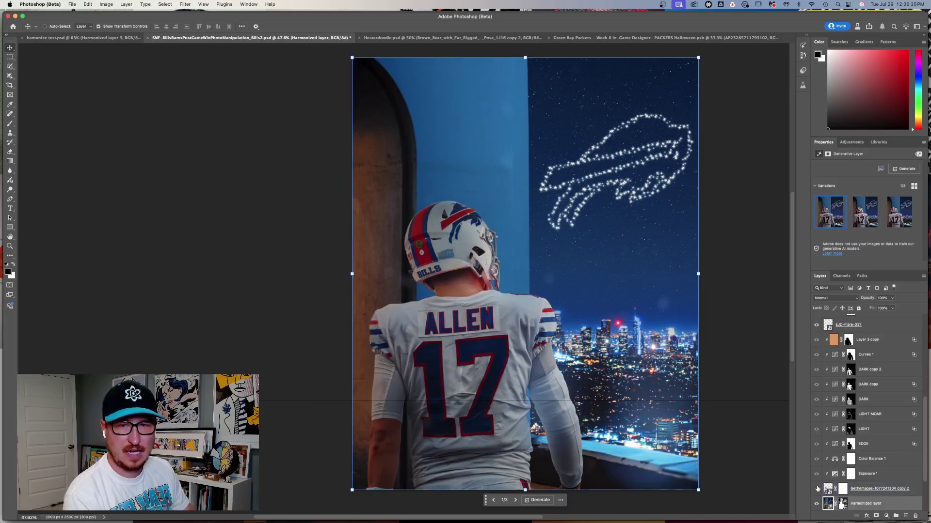
left_click(817, 489)
left_click(818, 489)
left_click(817, 490)
left_click(817, 489)
- Compare the second harmonized variation with the manually graded copy 2 layer, ending on the first variation
left_click(866, 213)
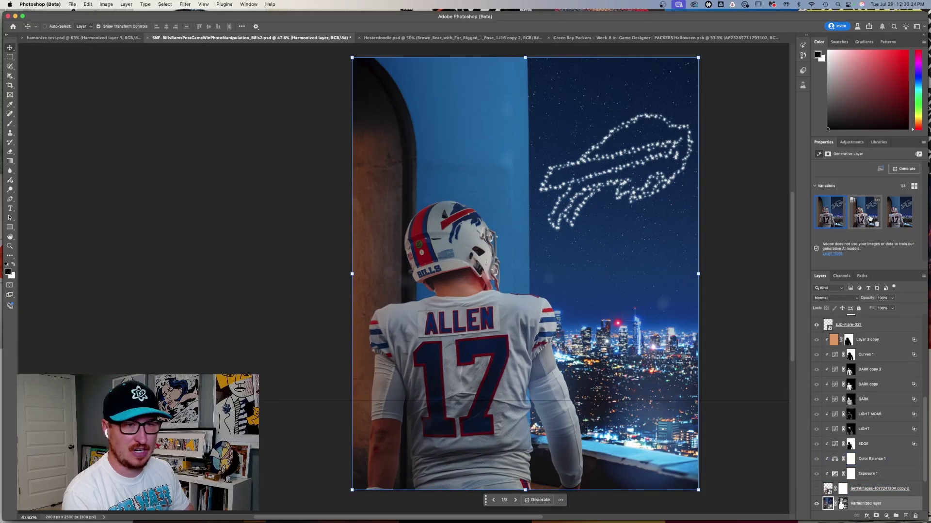
left_click(816, 490)
left_click(817, 489)
left_click(817, 489)
left_click(816, 490)
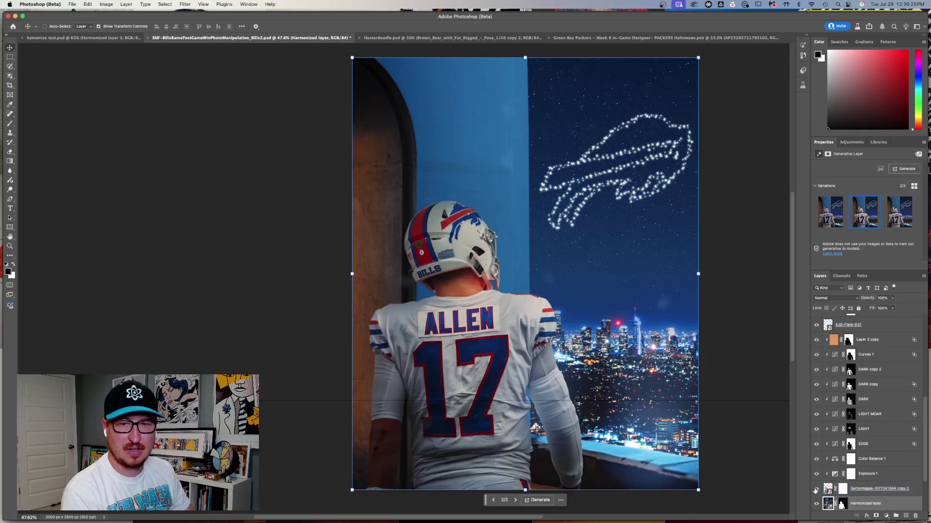
left_click(817, 489)
left_click(817, 490)
left_click(837, 215)
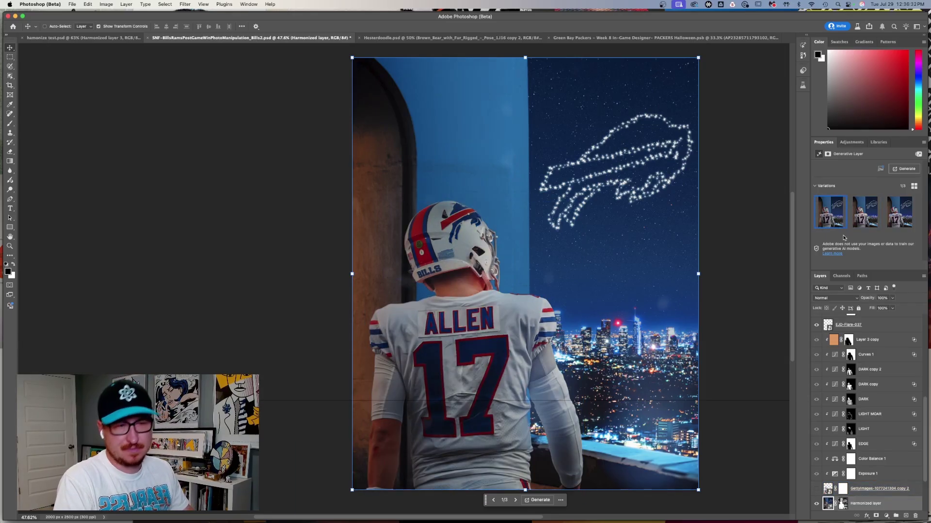
- Switch to Hesterdoodle.psd, select the HEsterRunning layer, and compare it with the manually graded HEsterRunning copy 2 layer
key("super")
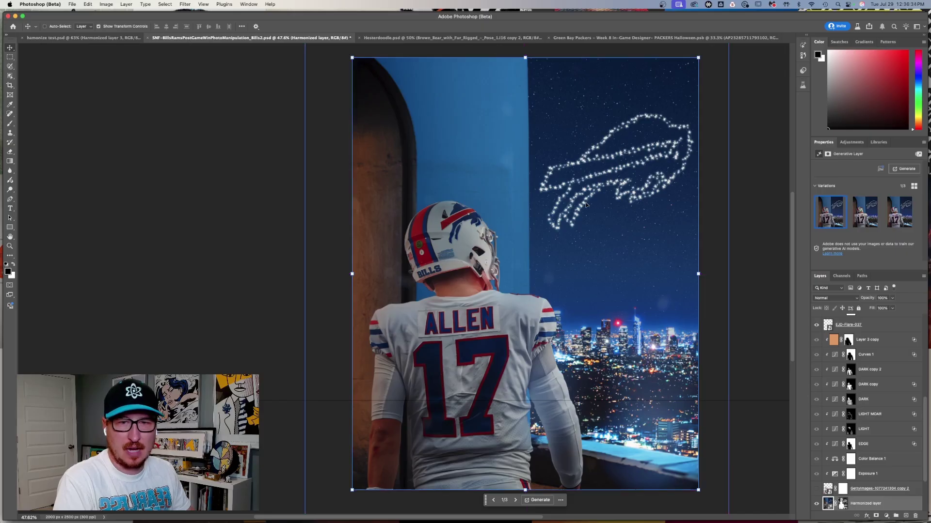
key("ctrl+Tab")
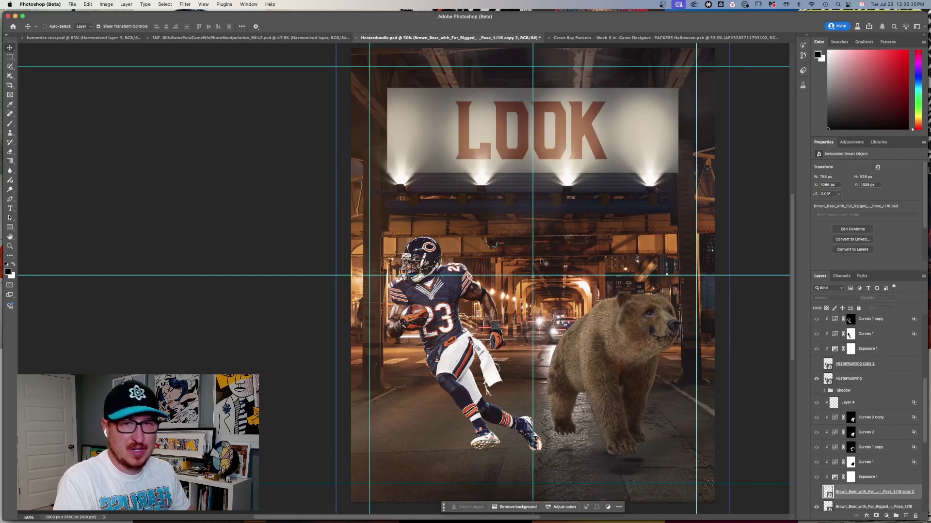
scroll(868, 388, "down", 1)
left_click(870, 372)
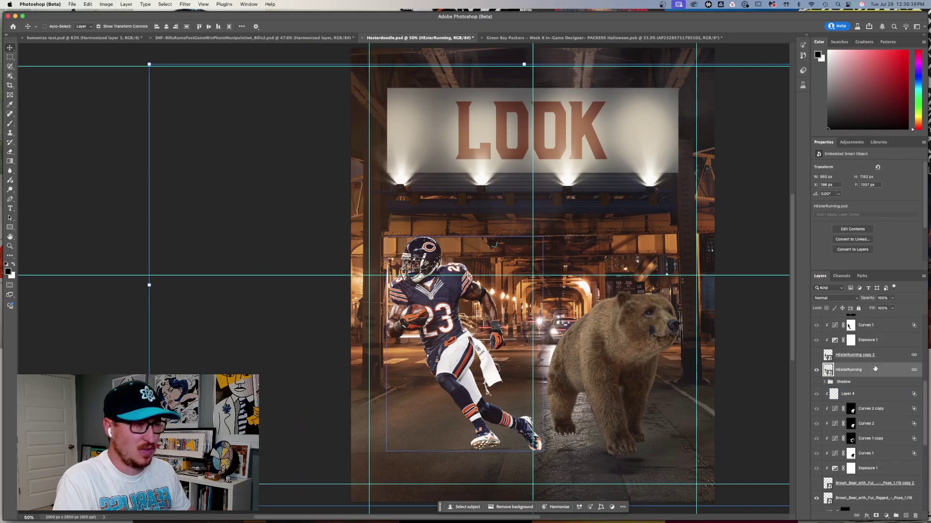
left_click(817, 355)
left_click(817, 355)
left_click(818, 356)
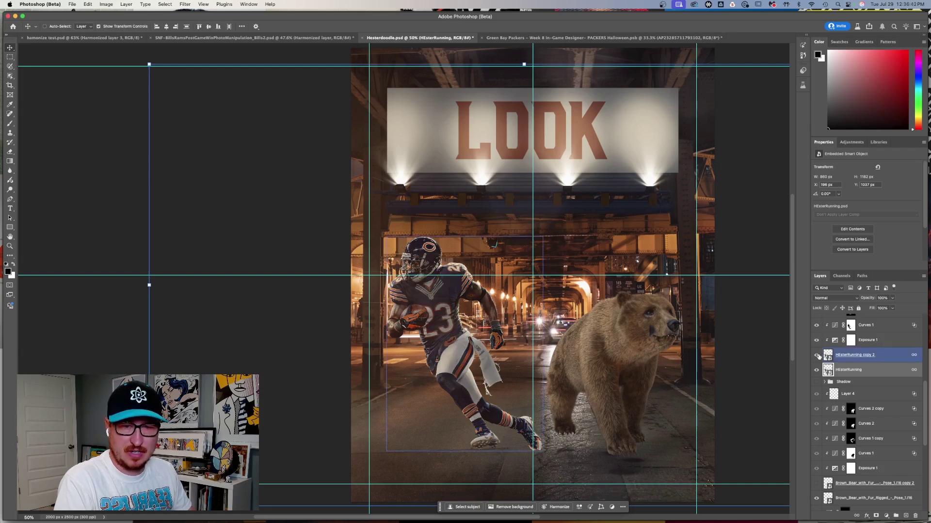
left_click(817, 355)
- Compare the bear's original layer with its manually graded copy 2 layer by toggling the copy's visibility
left_click(816, 485)
left_click(816, 485)
left_click(817, 485)
left_click(817, 485)
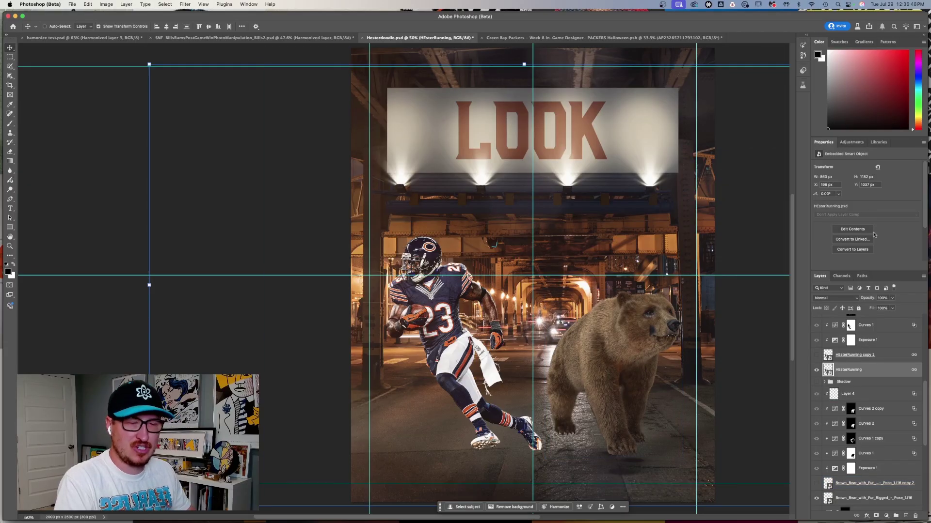
- Harmonize the HEsterRunning layer with the street scene and select the third variation after viewing the second
left_click(564, 507)
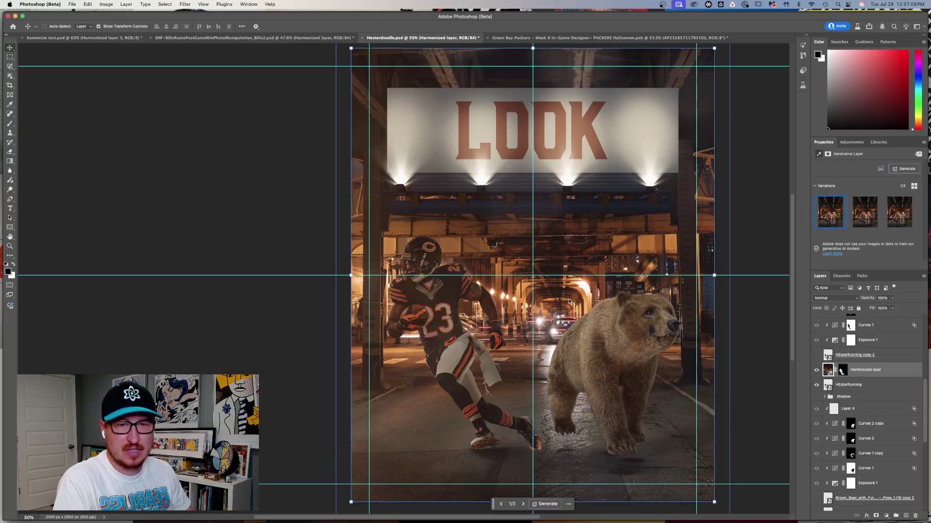
left_click(864, 211)
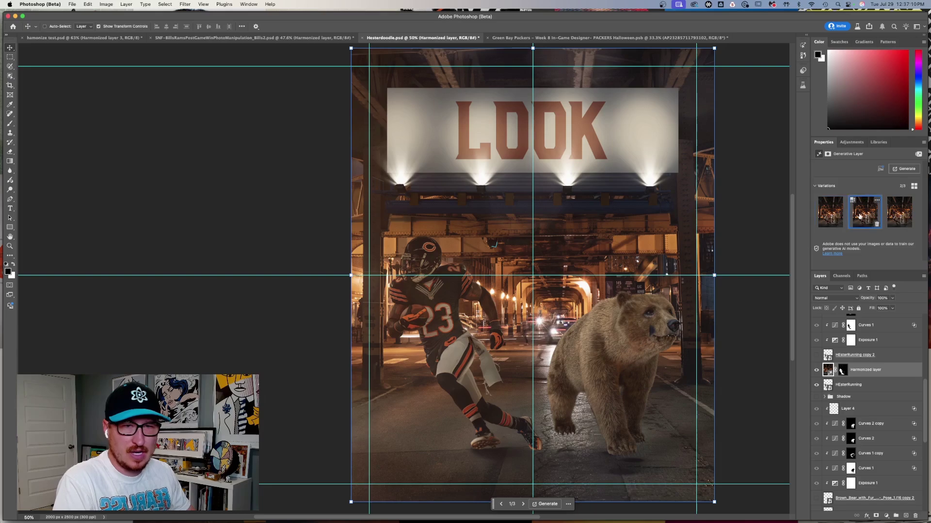
left_click(899, 212)
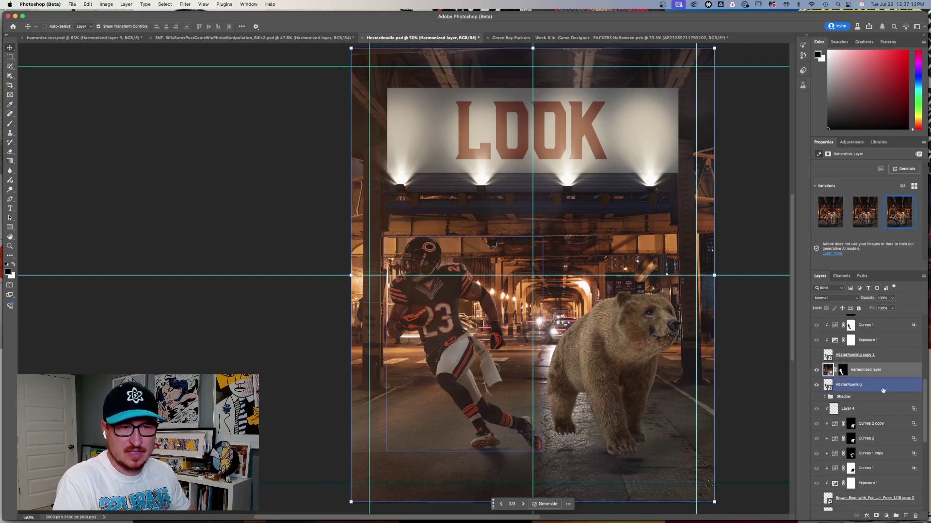
- Try a clipping mask on the runner's Harmonized layer, release it, and set the layer's opacity to 70%
left_click(846, 373, "alt")
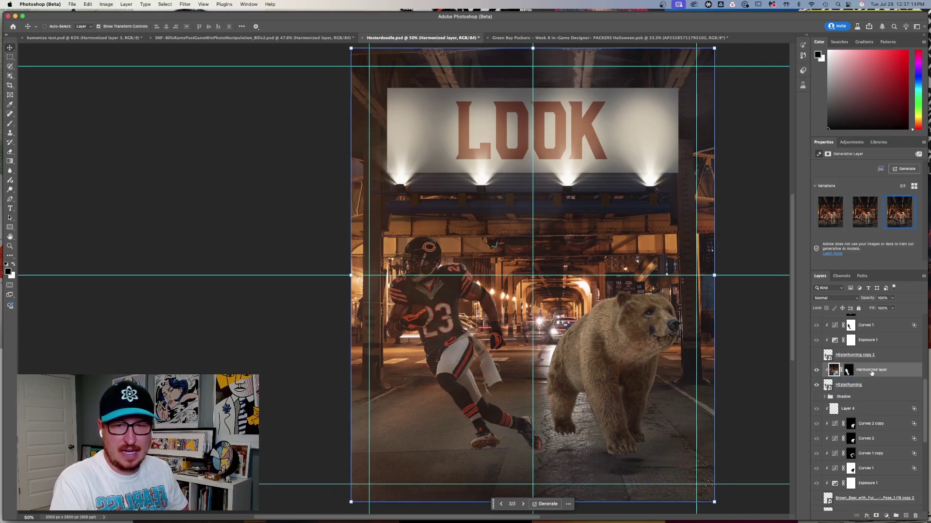
left_click(871, 373, "alt")
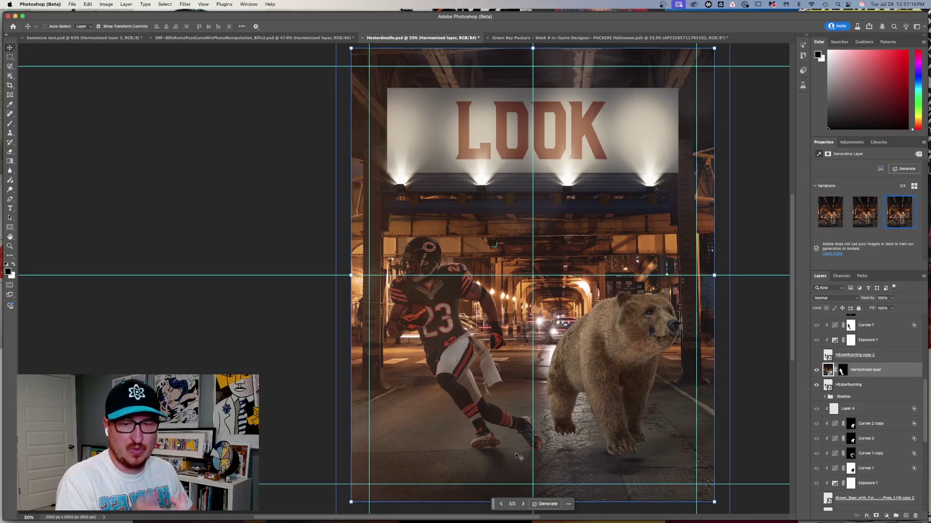
key("5")
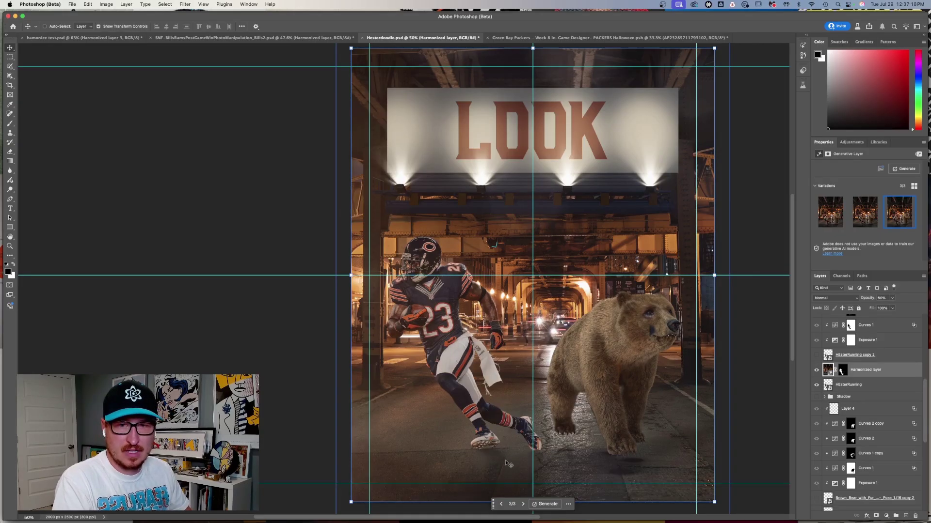
key("7")
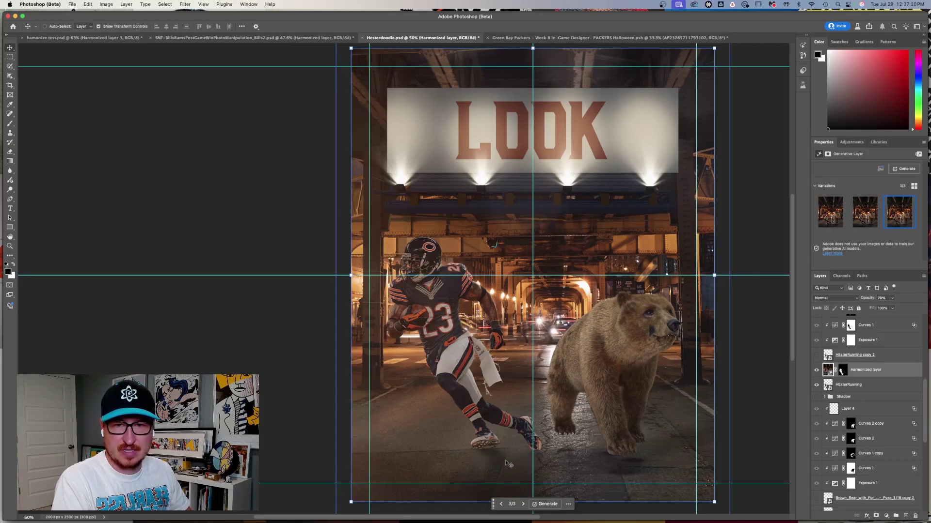
- Compare the runner's harmonized result with the manually graded HEsterRunning copy 2 layer by toggling the copy's visibility
left_click(816, 357)
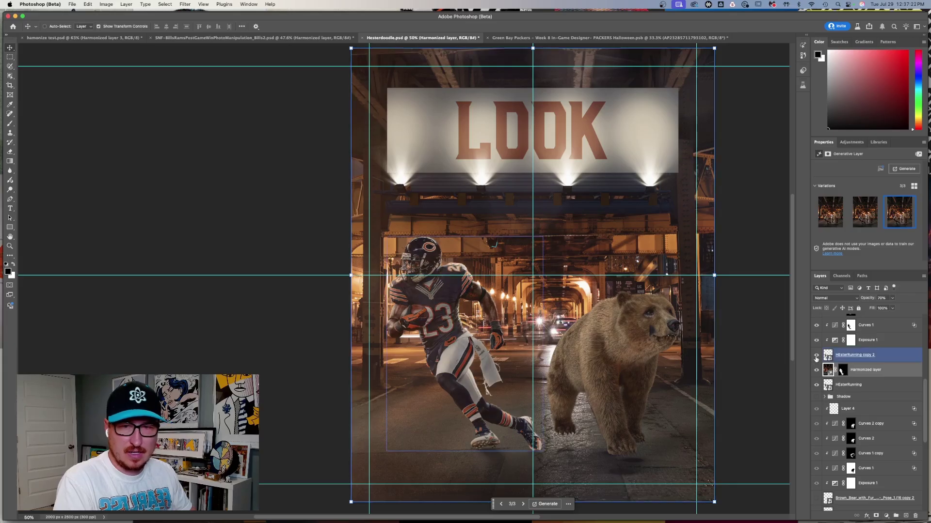
left_click(816, 357)
left_click(816, 357)
left_click(816, 356)
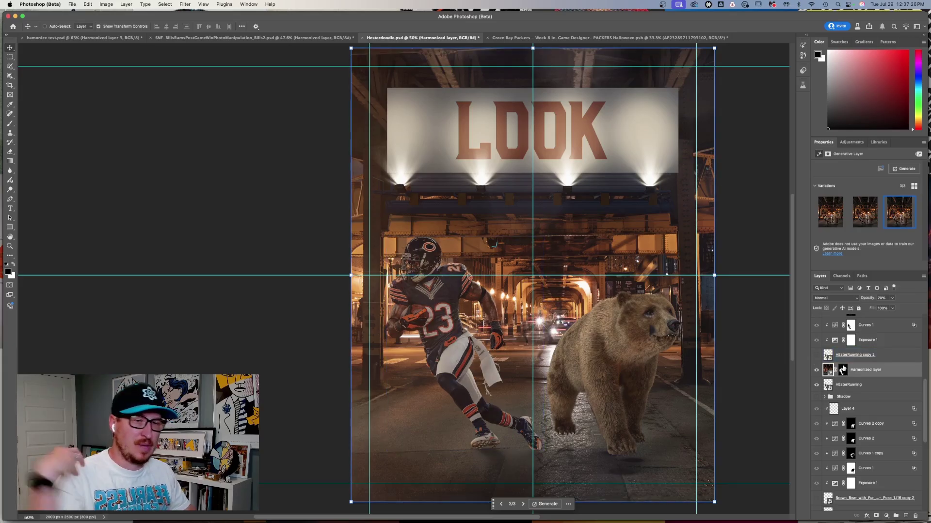
- Harmonize the original brown bear layer with the street scene and select its third variation
scroll(845, 388, "down", 2)
left_click(842, 487)
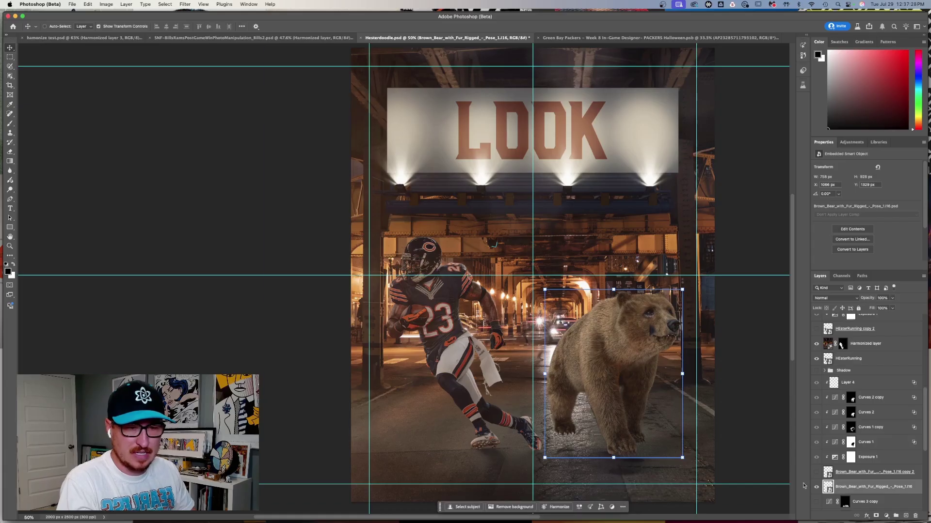
left_click(556, 512)
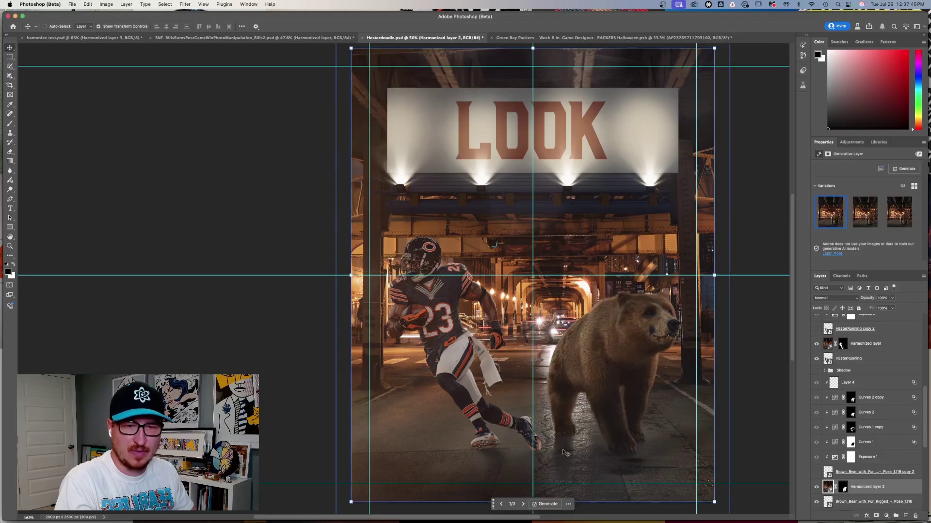
scroll(660, 335, "up", 2)
scroll(649, 334, "up", 3)
scroll(601, 315, "down", 6)
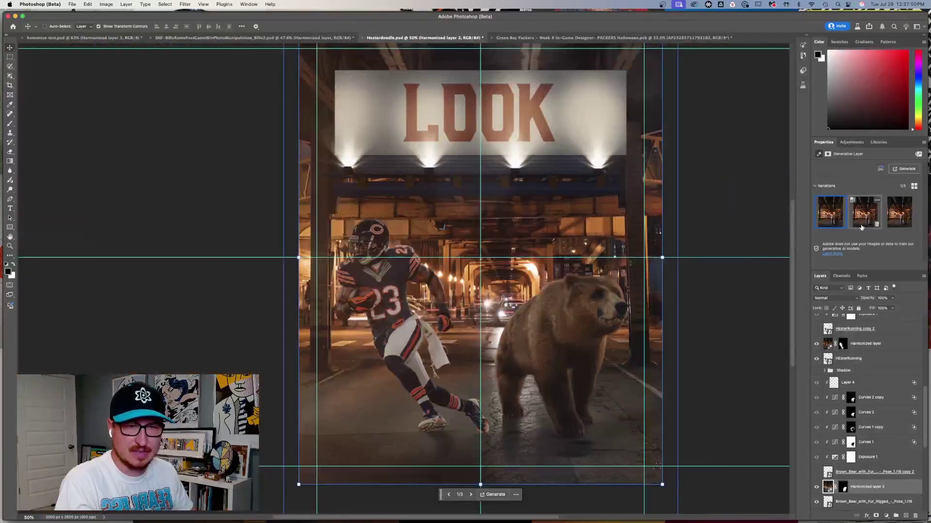
left_click(899, 212)
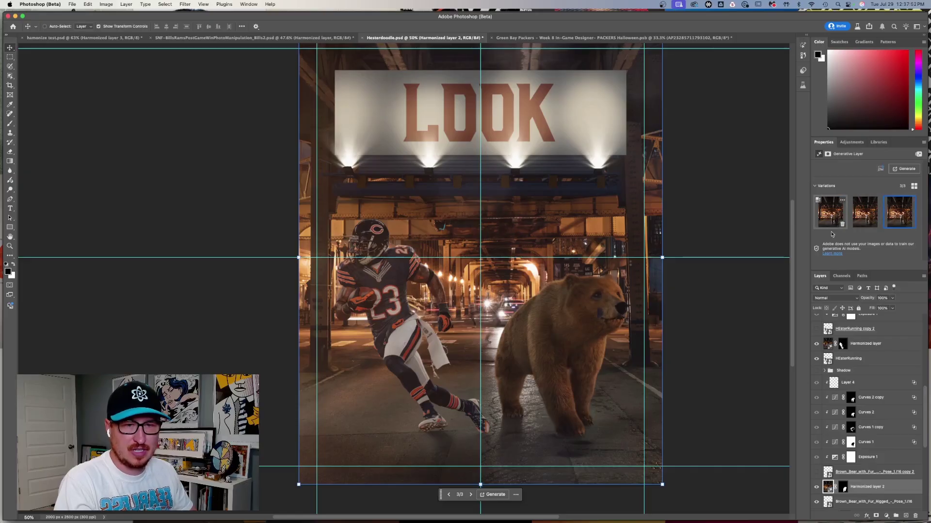
- Review the bear's three harmonized variations and compare the third with the manually graded copy 2 layer, ending on the third
left_click(816, 472)
left_click(817, 472)
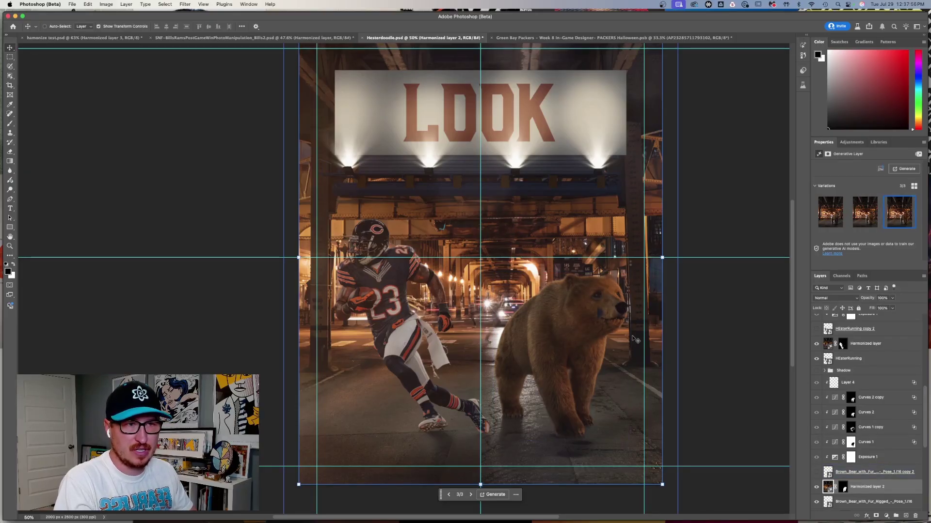
left_click(868, 207)
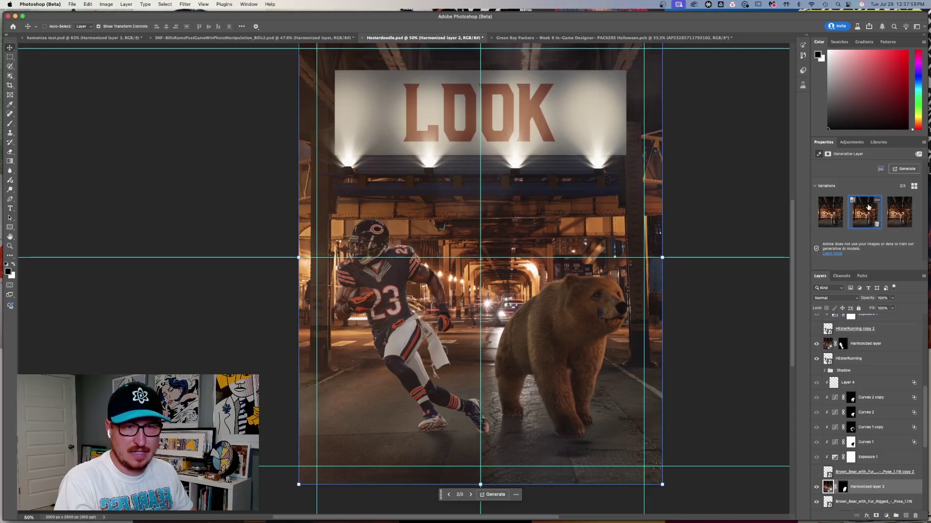
left_click(831, 212)
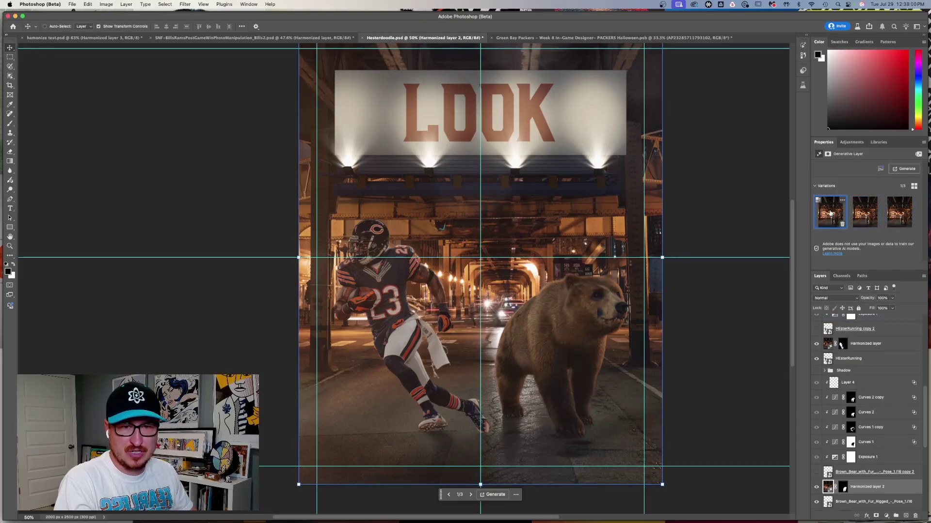
left_click(899, 212)
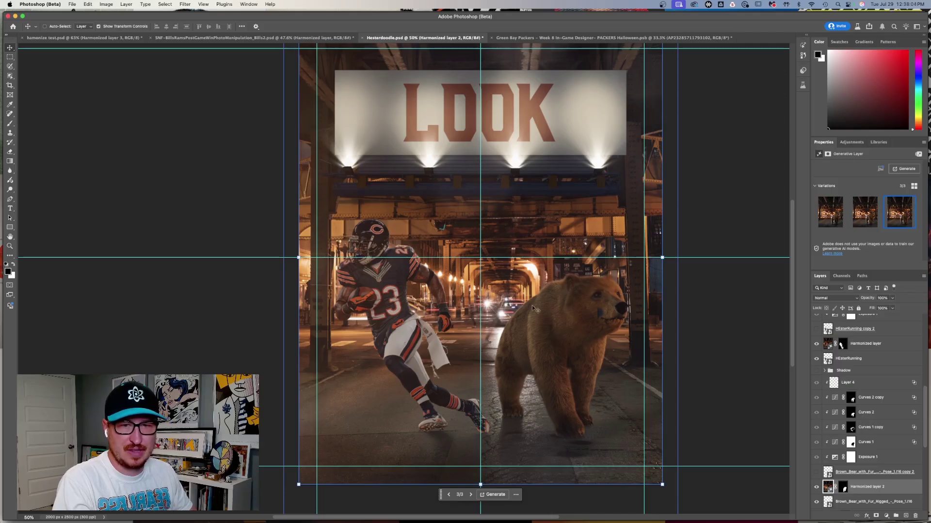
left_click(817, 472)
left_click(817, 473)
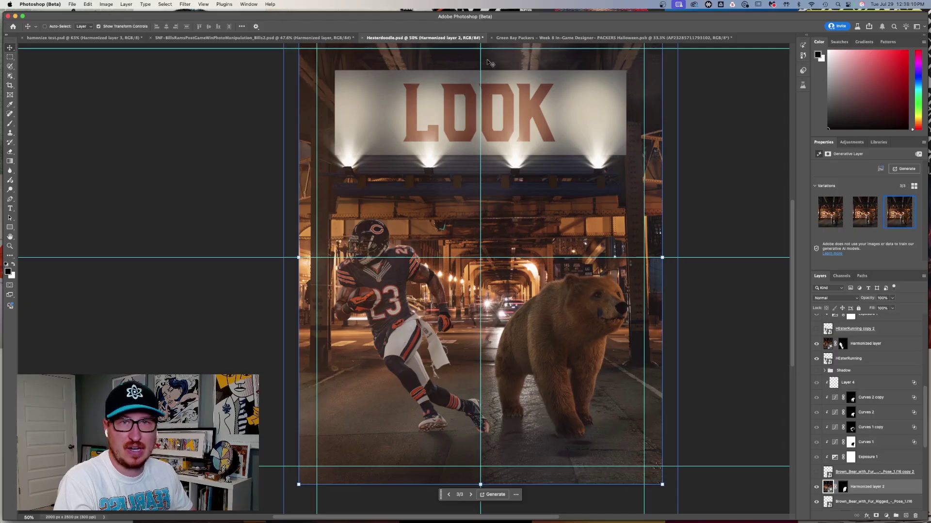
- Switch to the Green Bay Packers Halloween document and compare the player's original layer with the manually graded copy 2 layer
left_click(512, 39)
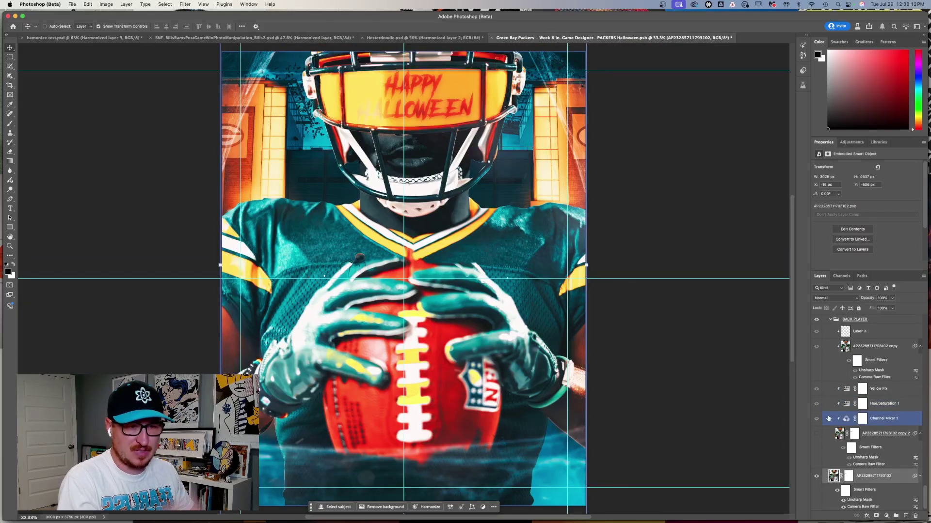
left_click(817, 435)
left_click(816, 435)
left_click(816, 435)
left_click(817, 434)
left_click(816, 434)
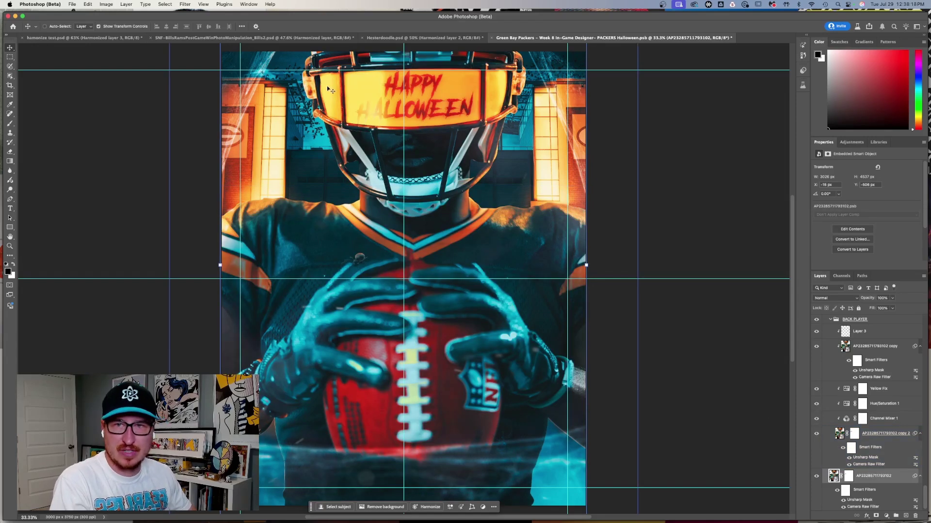
left_click(820, 437)
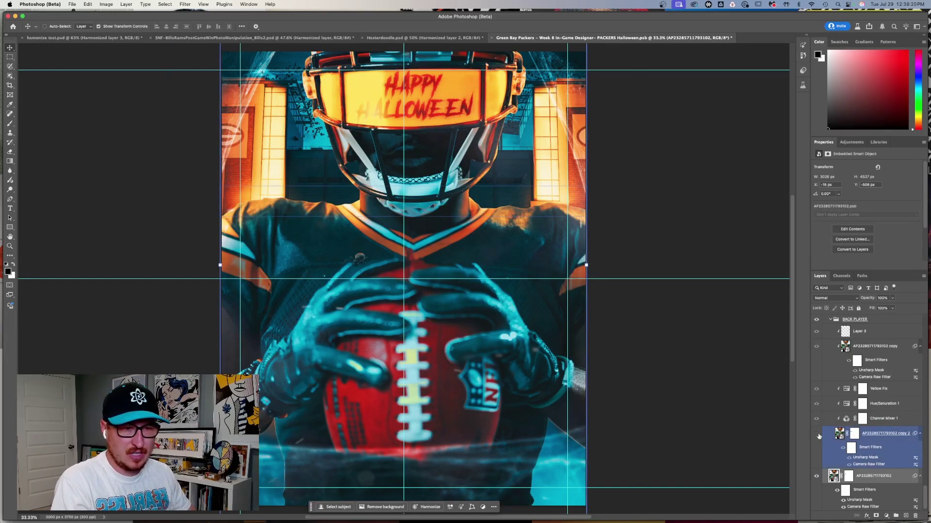
left_click(816, 434)
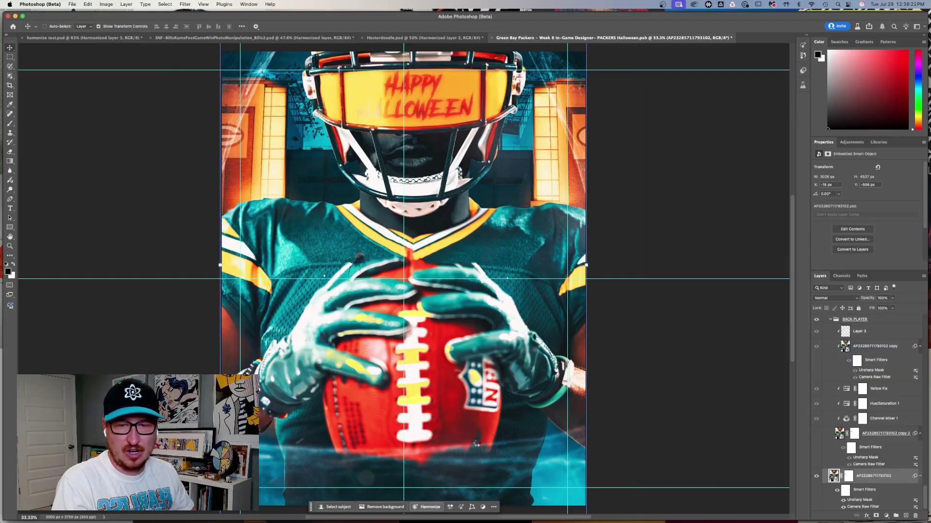
- Harmonize the Packers player's original photo layer and cycle through the generated variations, ending on the third
left_click(427, 507)
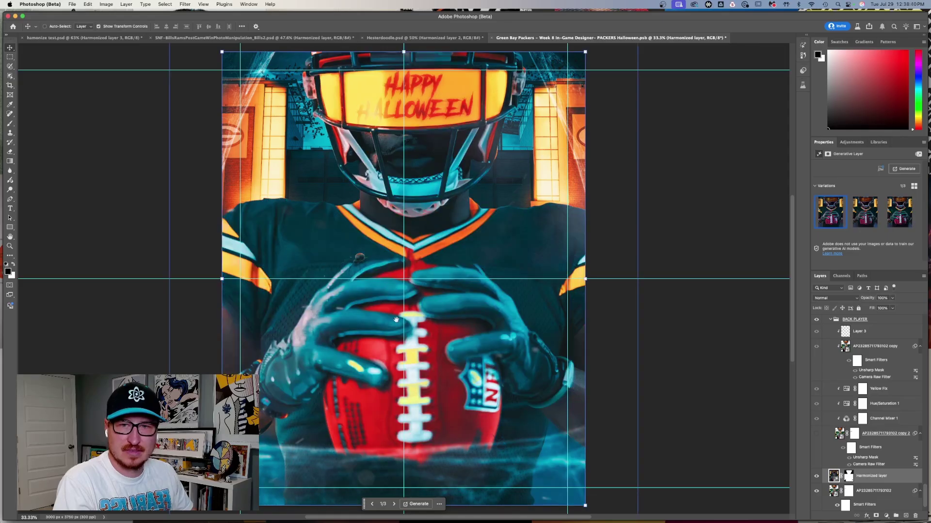
scroll(411, 321, "left", 5)
left_click(866, 212)
left_click(899, 213)
left_click(865, 213)
left_click(828, 216)
left_click(866, 213)
left_click(888, 216)
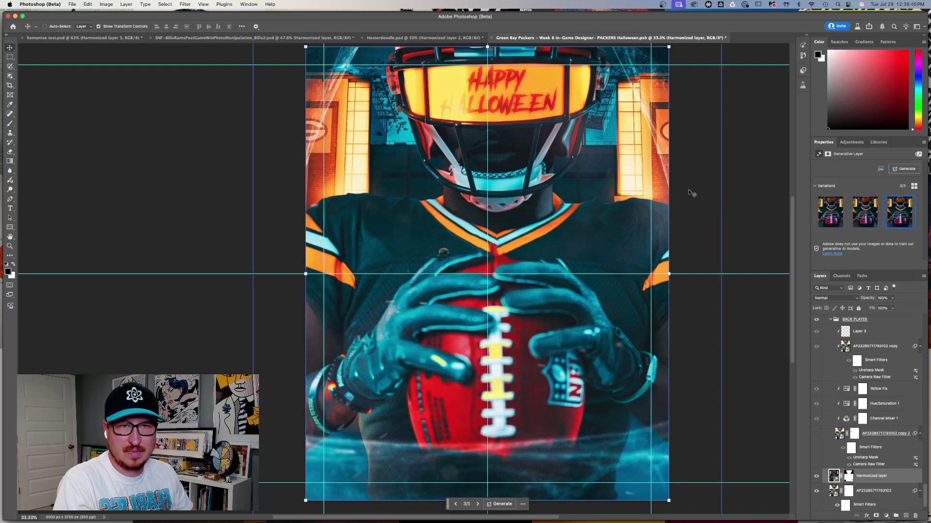
- Compare the third variation with the manually graded copy 2 layer and review the other variations, ending on the second
left_click(819, 434)
left_click(819, 434)
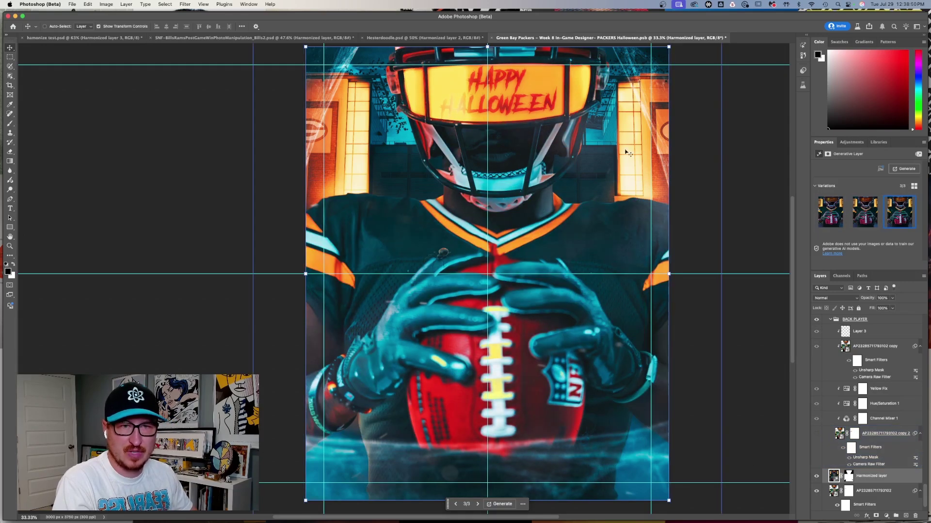
left_click(828, 218)
left_click(865, 214)
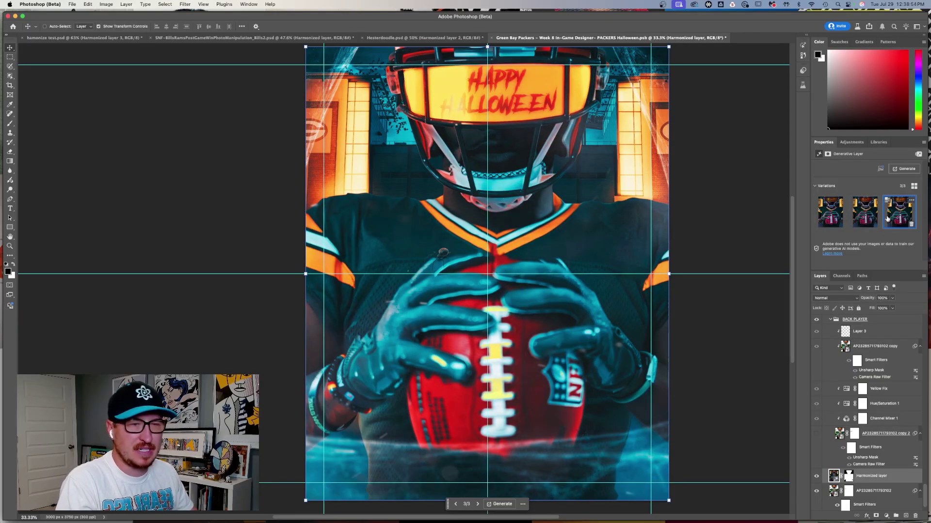
left_click(840, 215)
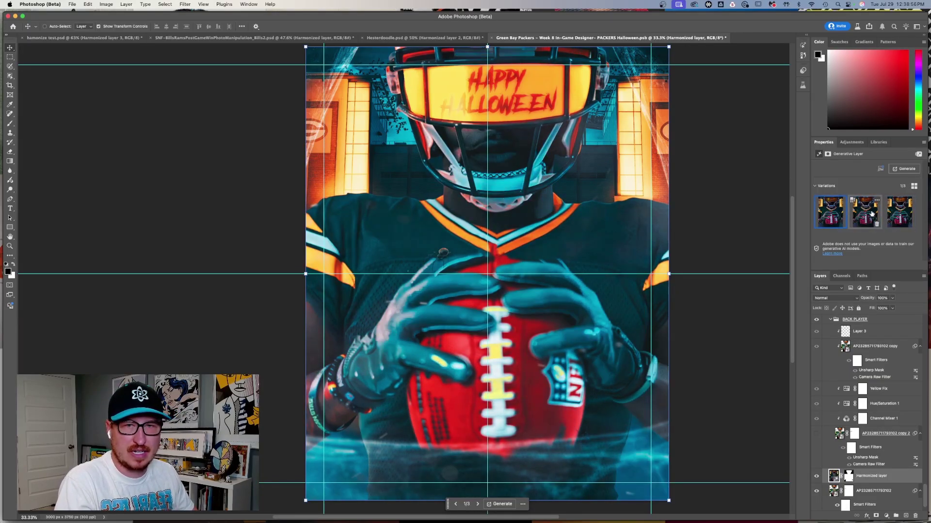
left_click(871, 214)
- Delete the Packers player's Harmonized layer and select the Background group
scroll(831, 497, "down", 2)
left_click(843, 489)
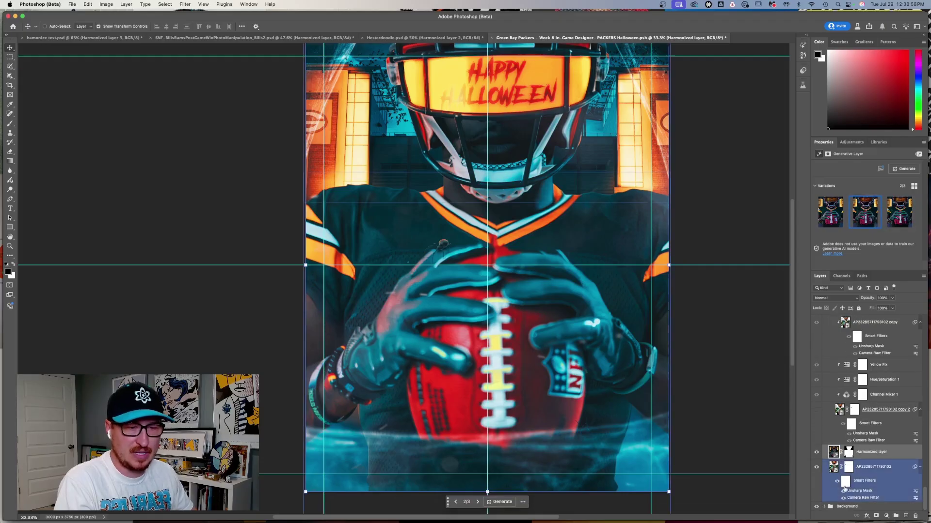
left_click(852, 508)
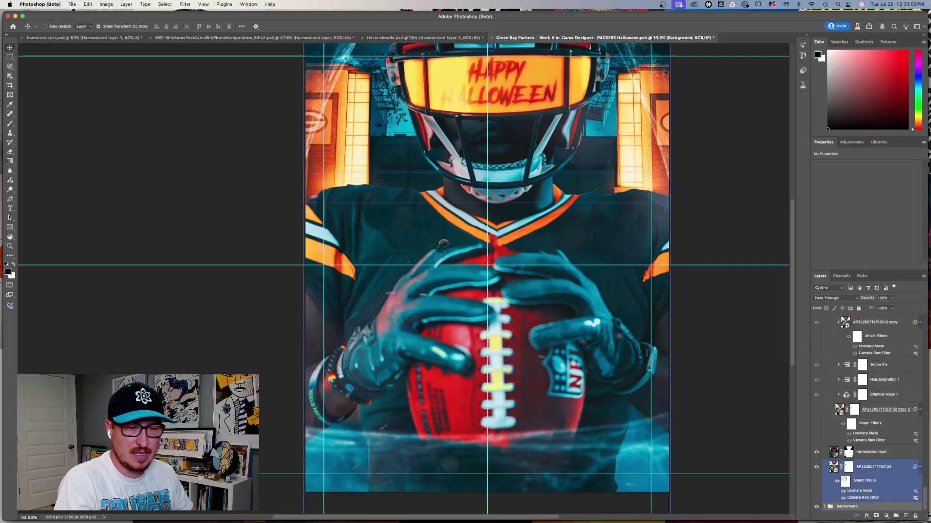
left_click(871, 452)
key("Delete")
left_click(844, 508)
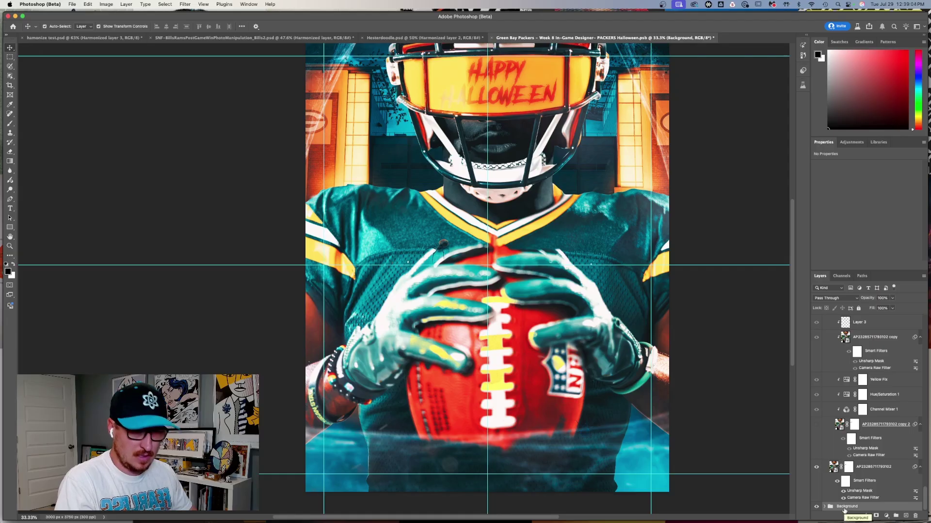
- Convert the Background group and the Packers player's original photo layer into separate smart objects
right_click(843, 510)
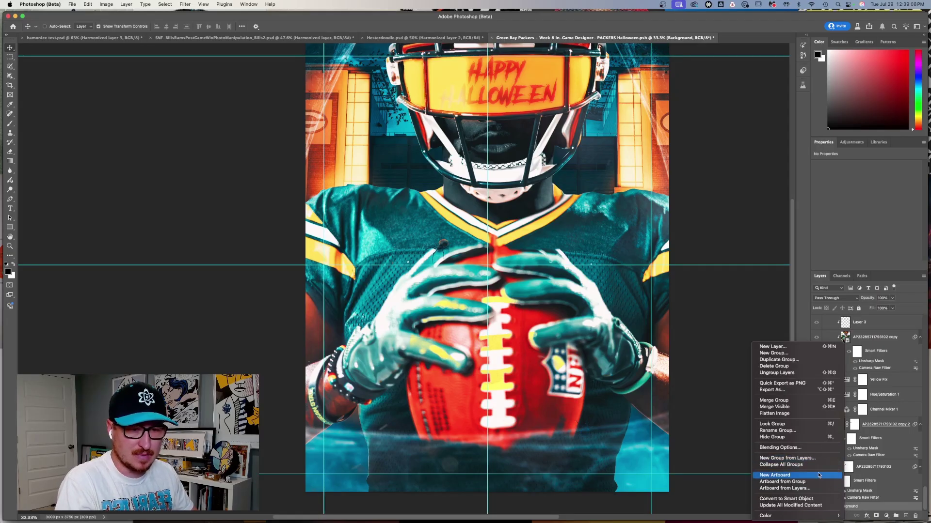
left_click(819, 501)
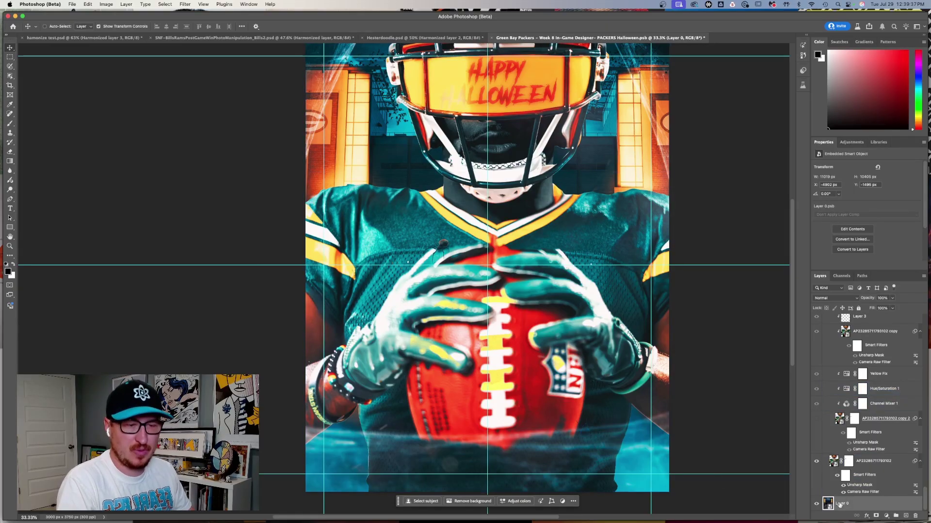
left_click(862, 462)
right_click(863, 462)
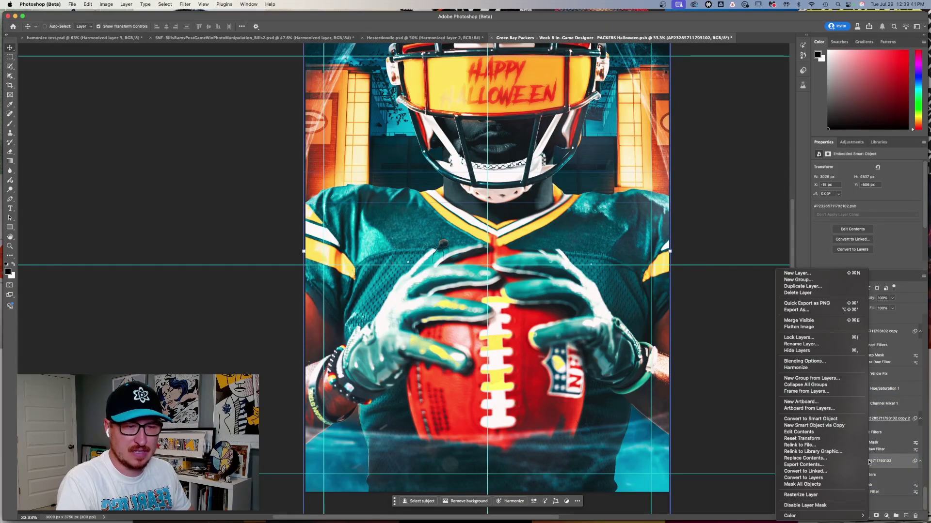
left_click(842, 425)
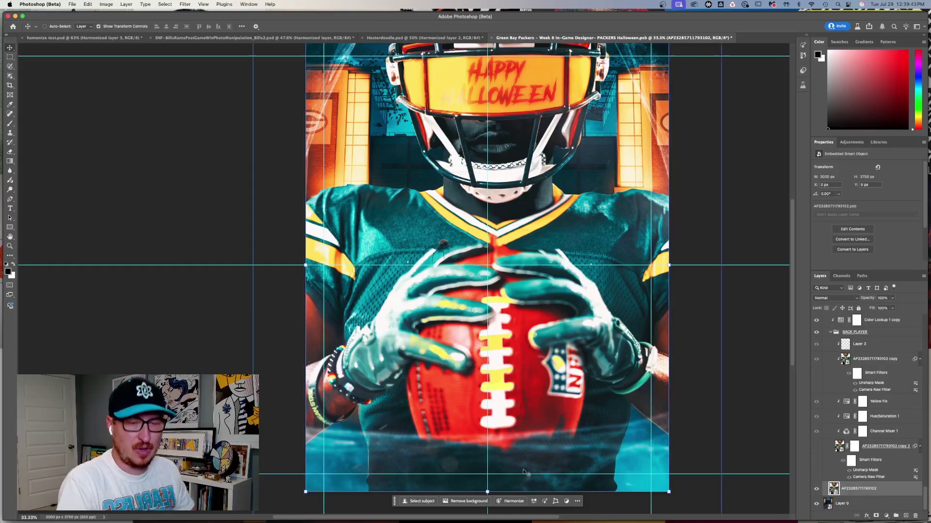
- Harmonize the player's smart object with the background and review the generated variations, ending on the first
left_click(511, 501)
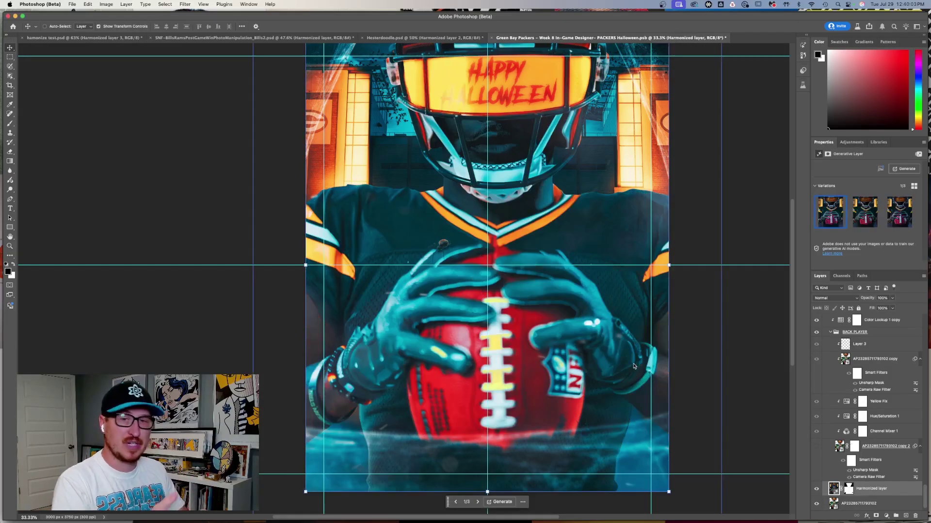
left_click(872, 212)
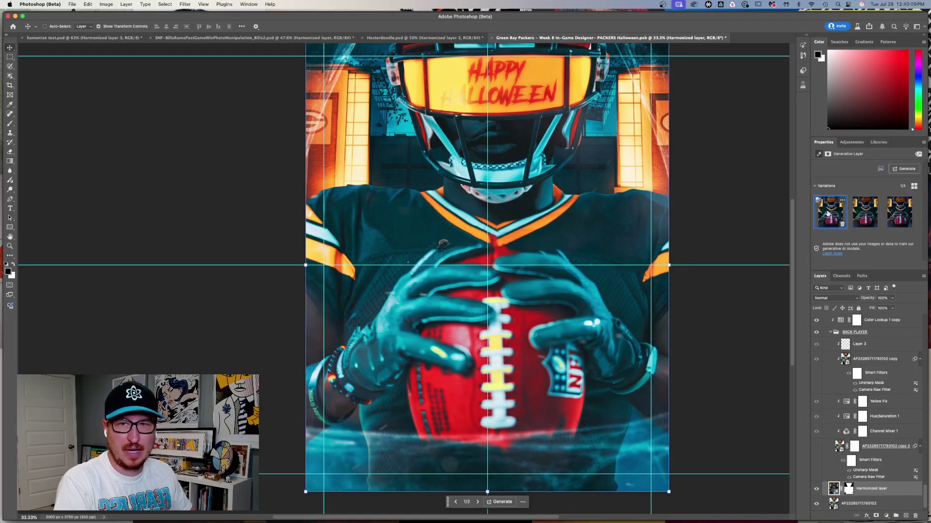
- Compare the first harmonized variation with the player's original layer and the manually graded copy 2 layer
left_click(817, 488)
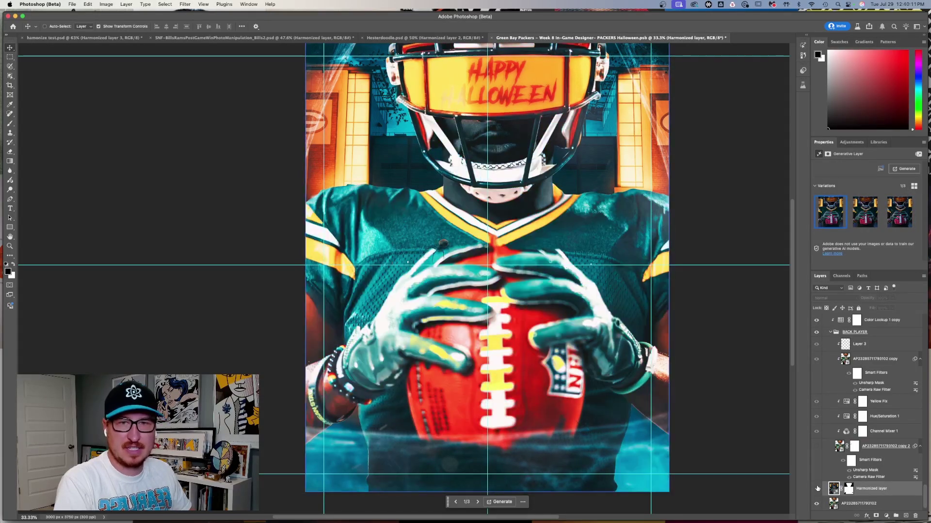
left_click(817, 447)
left_click(817, 447)
left_click(817, 447)
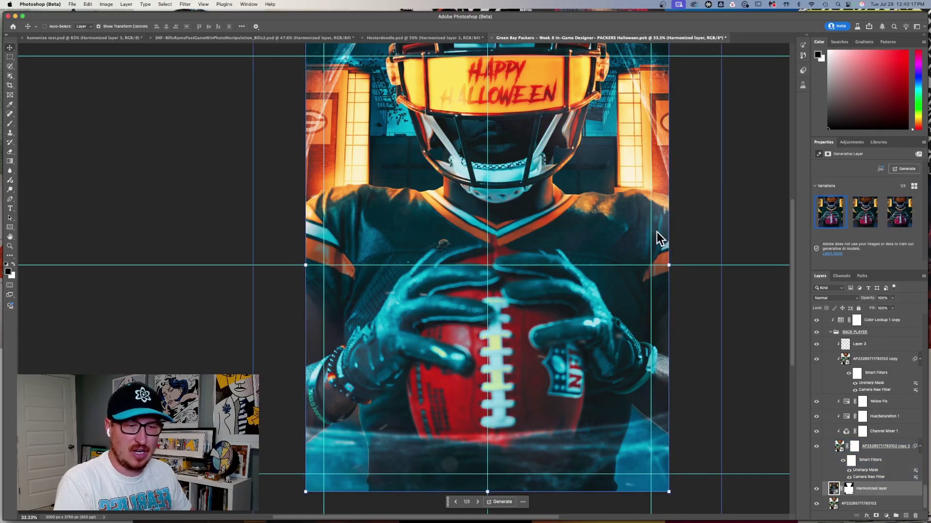
- Review the harmonized results in the Bears, Bills and Lakers documents in turn, ending on the Lakers player over the blue spotlight background
key("ctrl+shift+Tab")
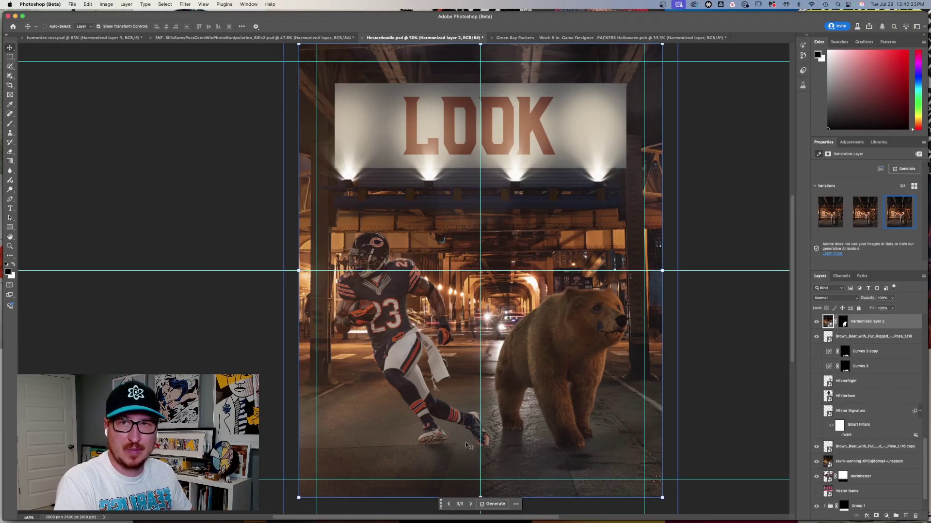
key("ctrl+shift+Tab")
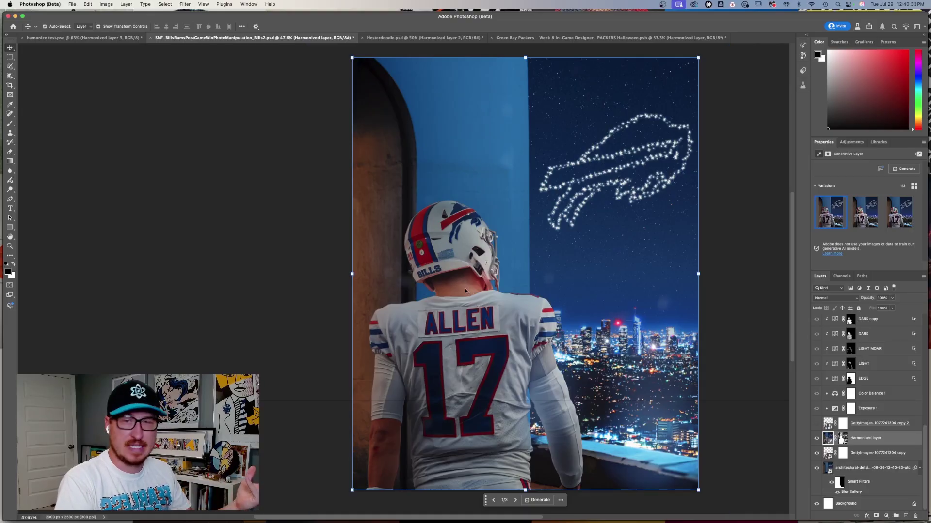
key("ctrl+shift+Tab")
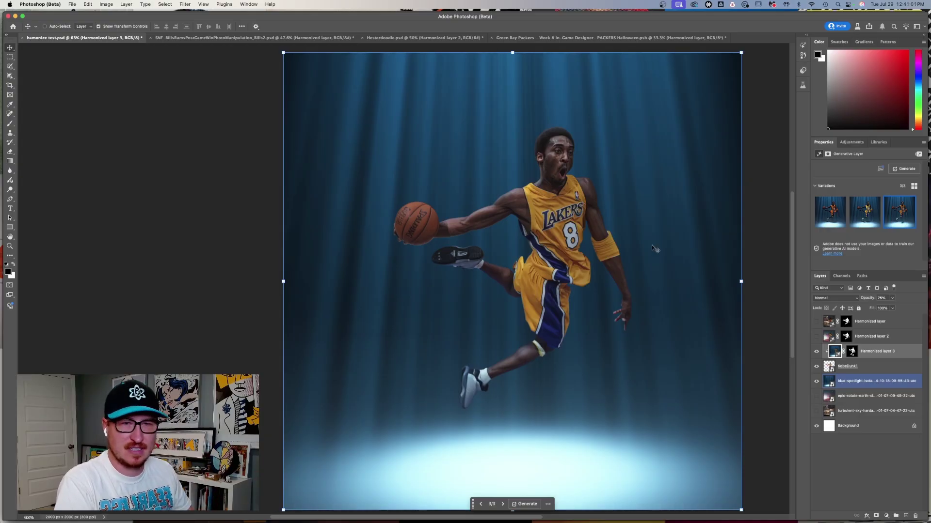
left_click_drag(651, 244, 665, 239)
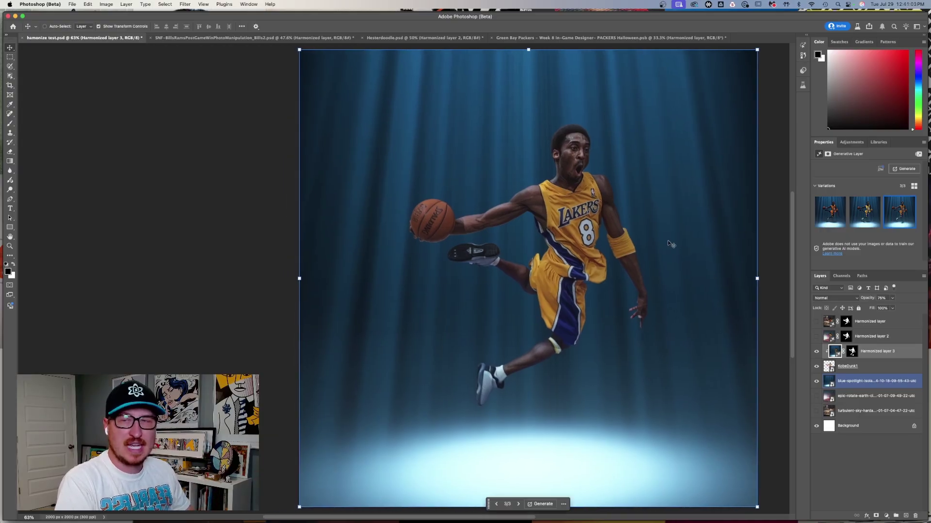